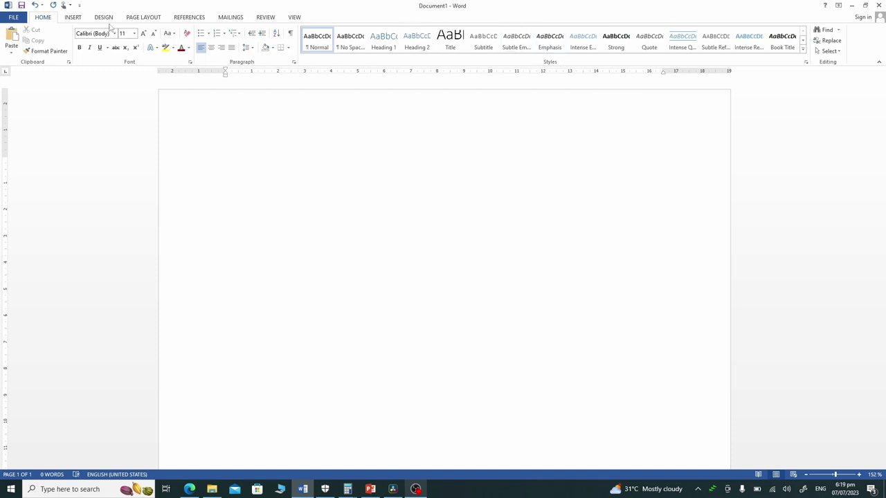
Open the Insert Chart dialog, glance at the Bar types, then return to Column charts
left_click(73, 18)
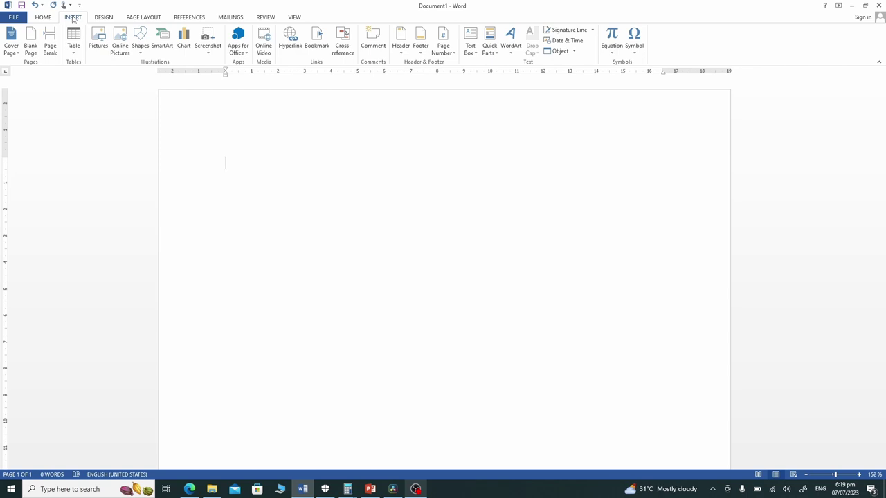
left_click(183, 45)
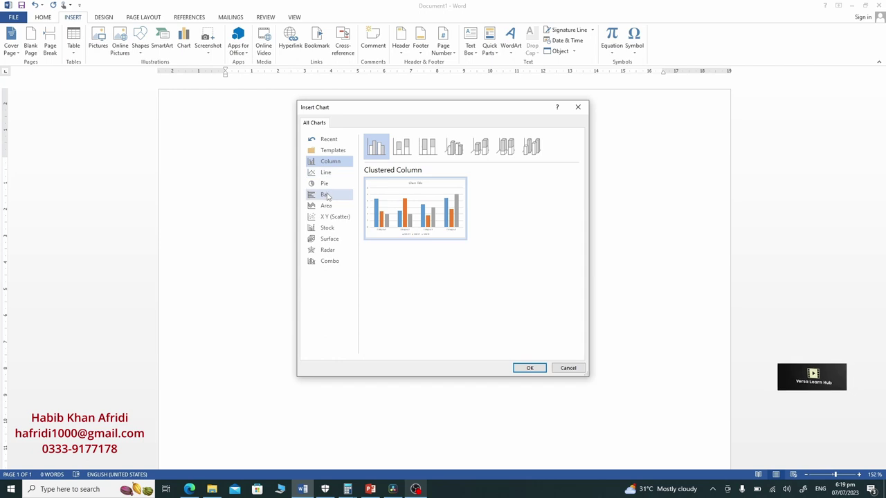
left_click(325, 195)
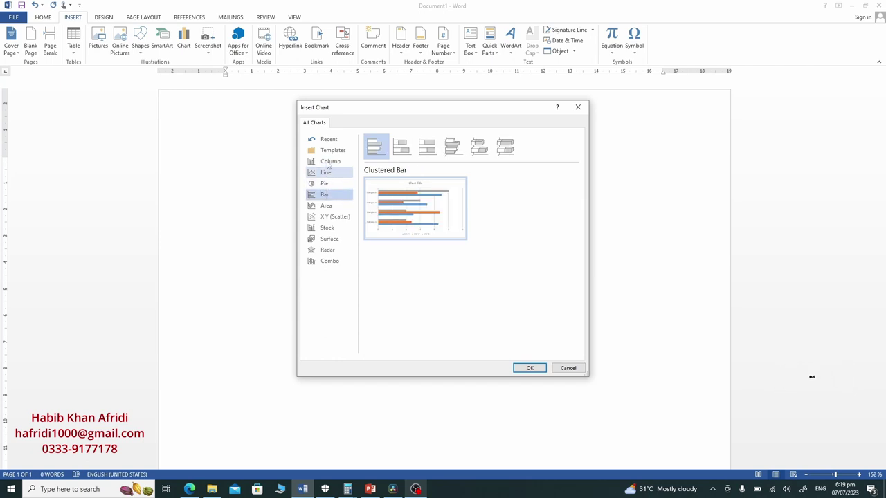
left_click(327, 162)
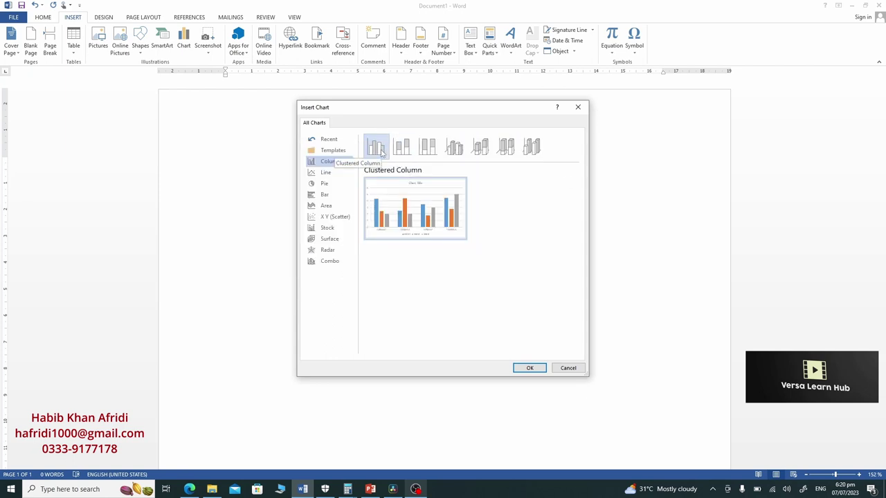
mouse_move(402, 146)
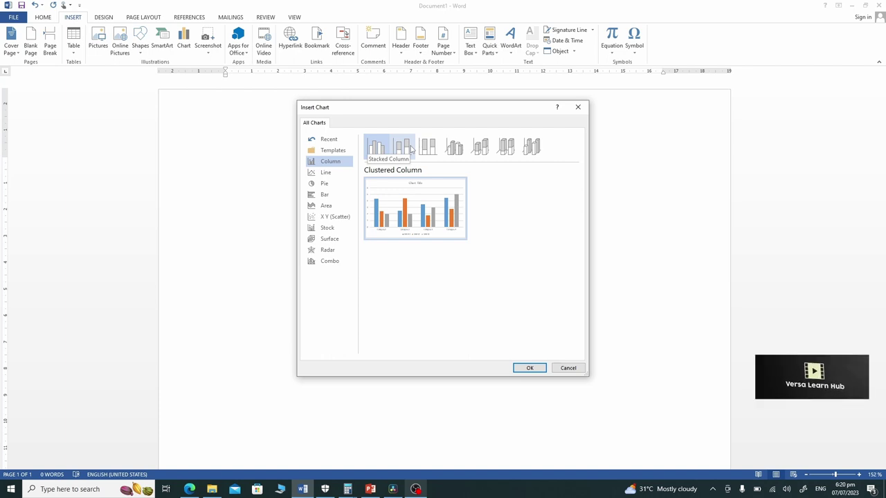
Preview the stacked and 3-D column variants, then insert a Clustered Column chart
left_click(410, 149)
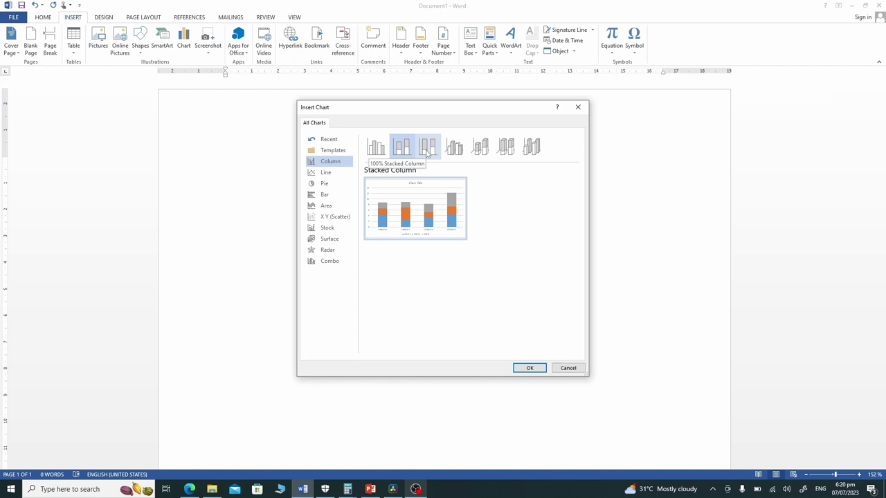
left_click(426, 153)
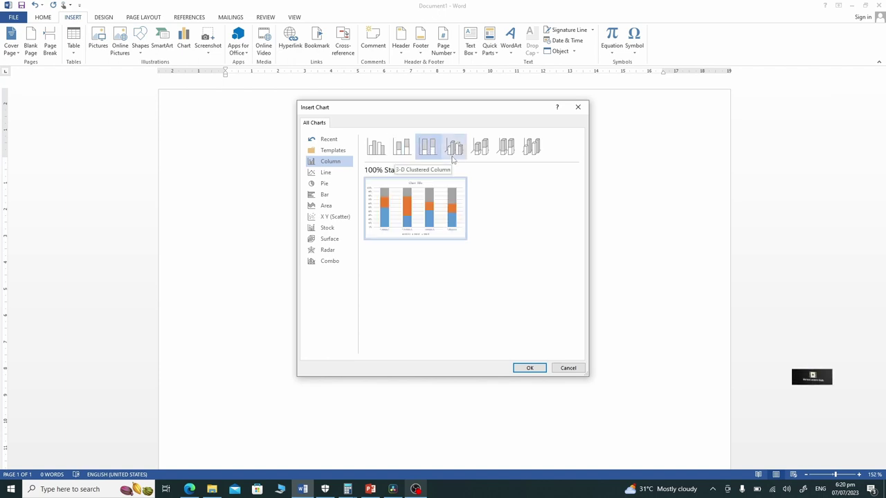
left_click(452, 159)
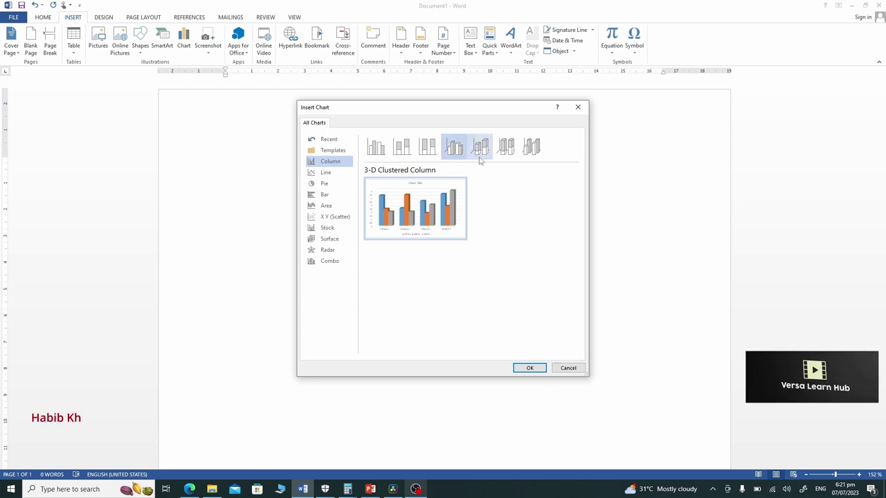
left_click(479, 160)
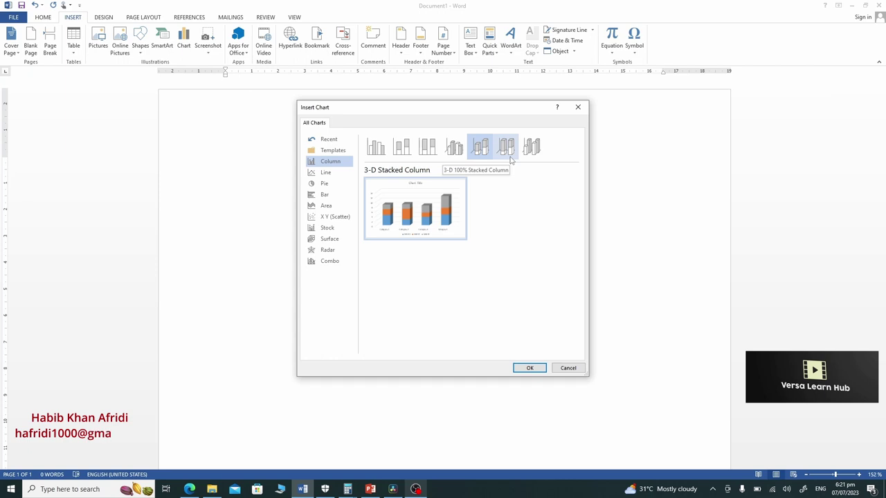
left_click(509, 157)
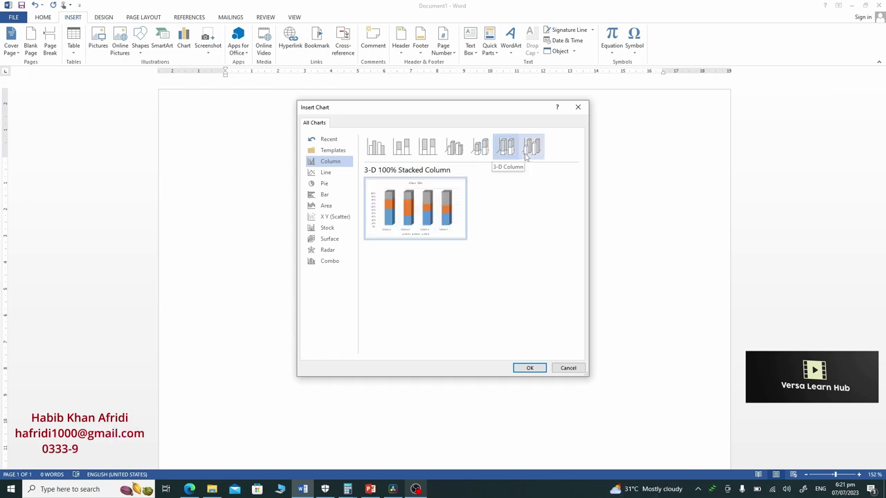
left_click(527, 157)
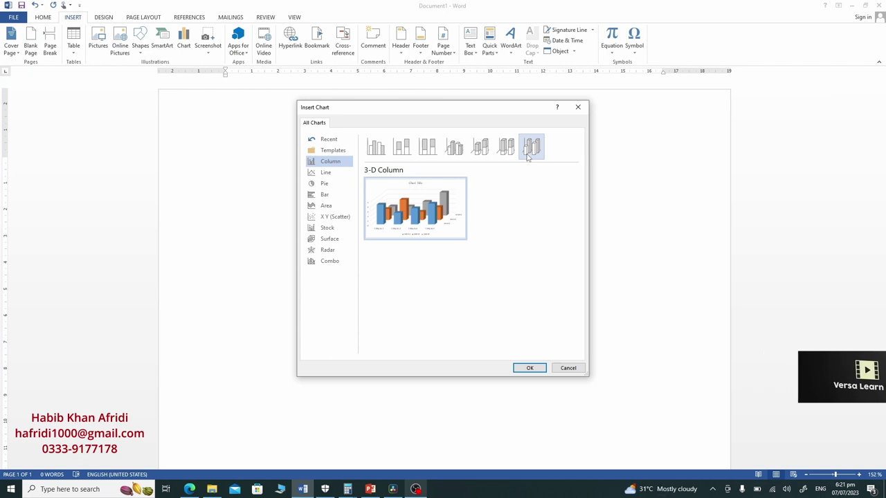
left_click(372, 157)
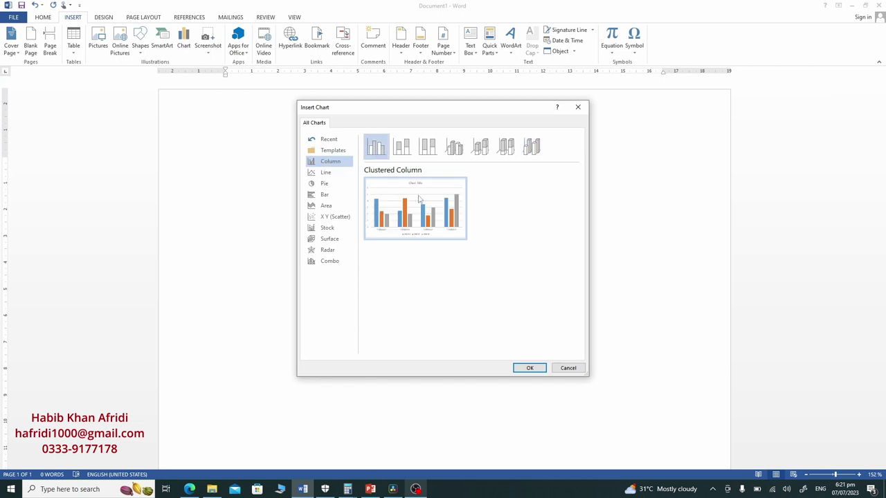
left_click(529, 368)
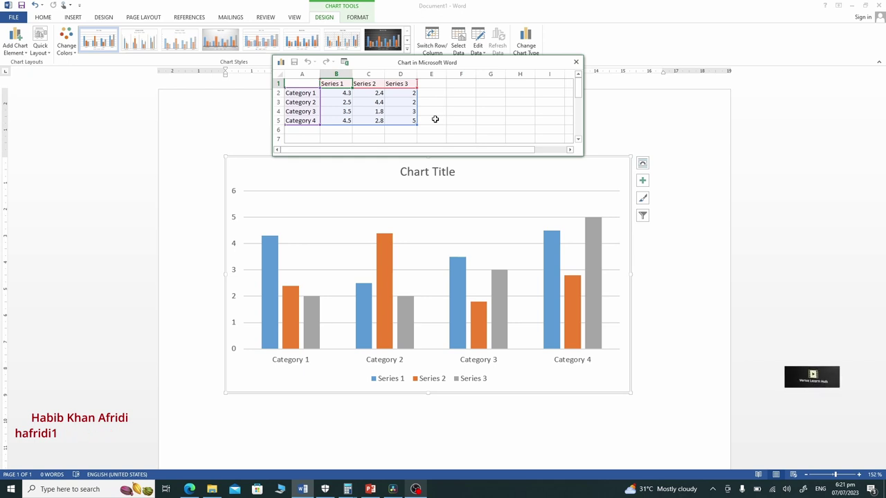
Close the data sheet, then reopen it with Edit Data from the chart area's menu
left_click(577, 65)
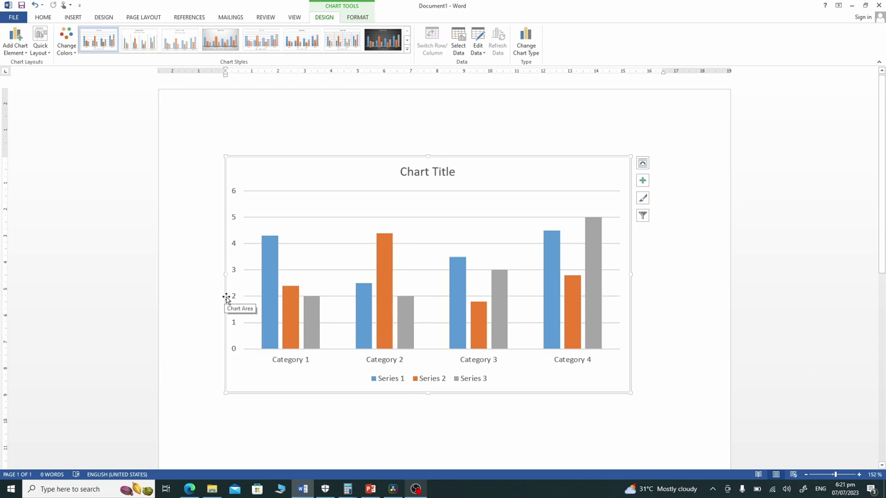
right_click(226, 298)
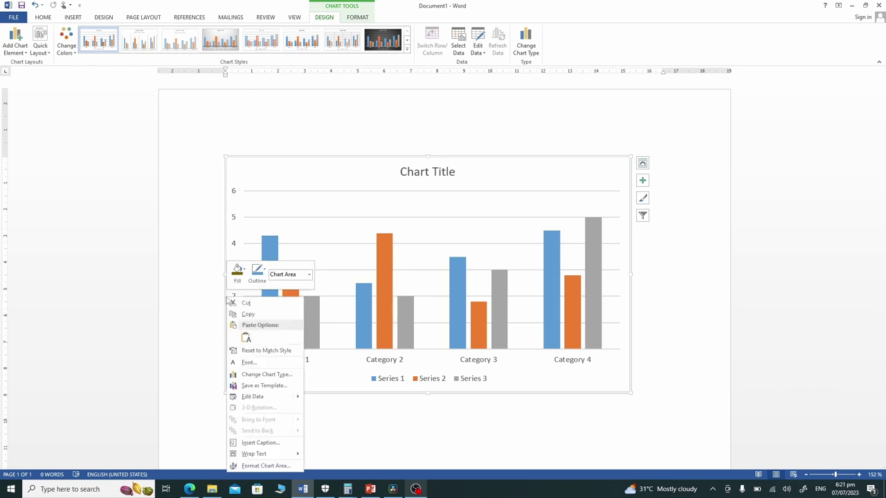
left_click(270, 400)
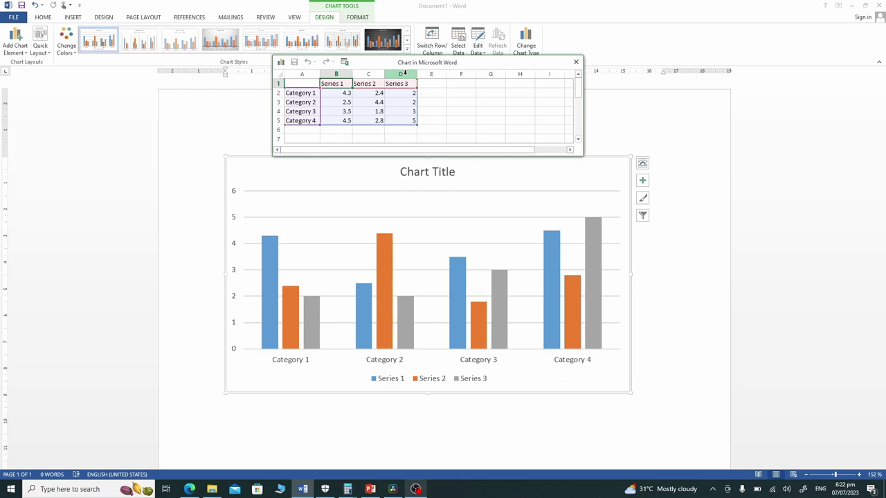
Delete column D to remove Series 3 from the chart data
left_click(404, 73)
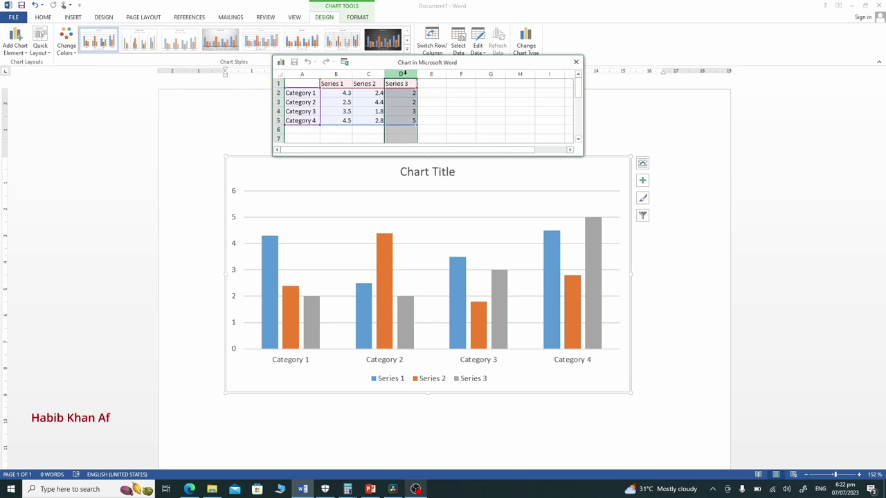
right_click(405, 73)
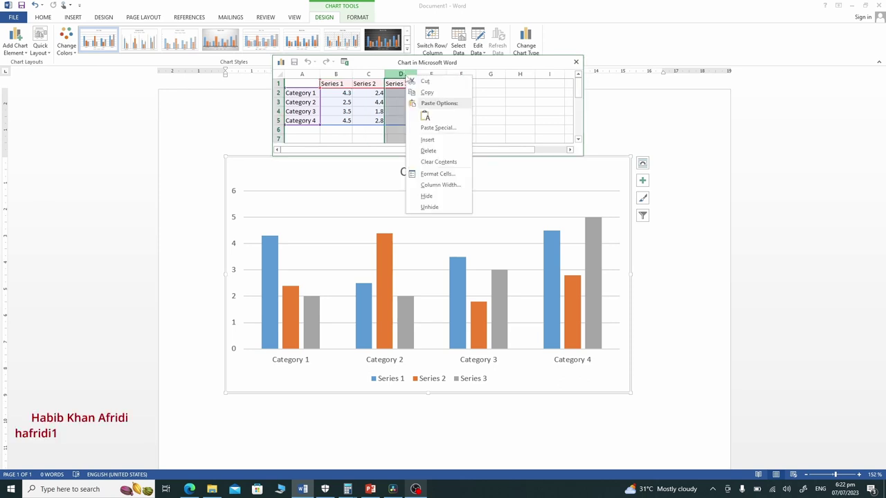
left_click(436, 151)
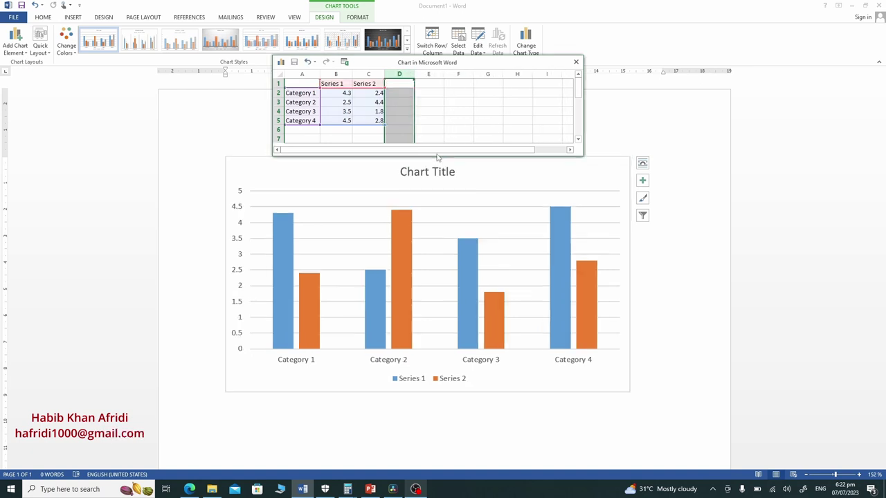
Delete row 5 to remove Category 4 from the chart data
left_click(355, 122)
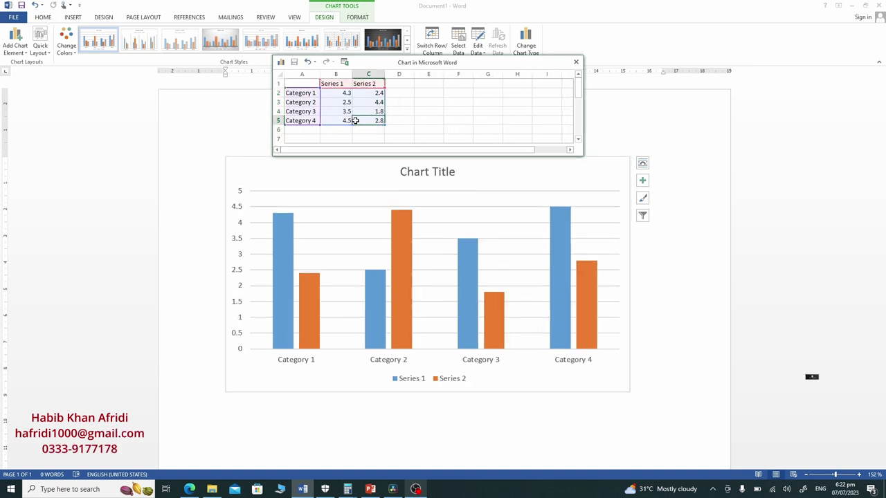
left_click(277, 120)
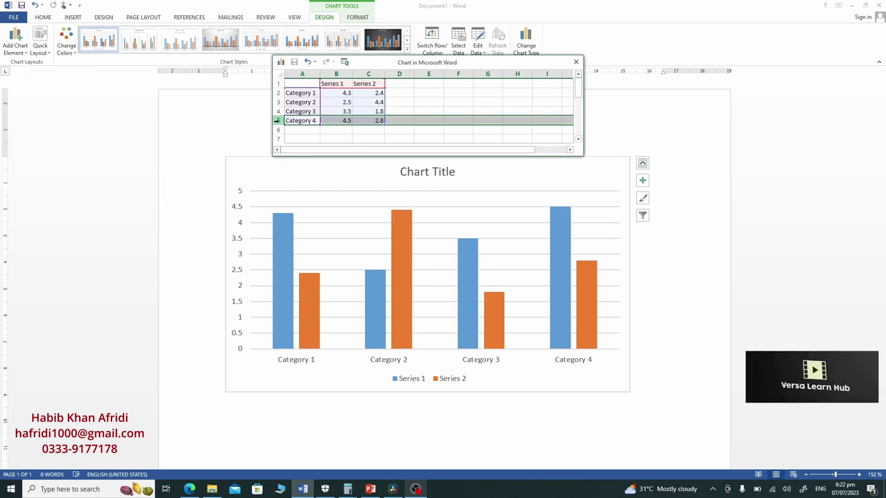
right_click(278, 121)
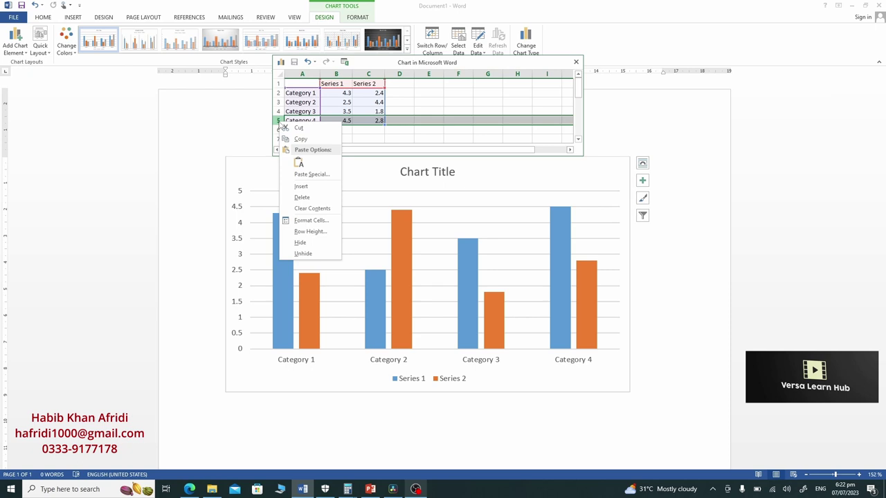
left_click(302, 197)
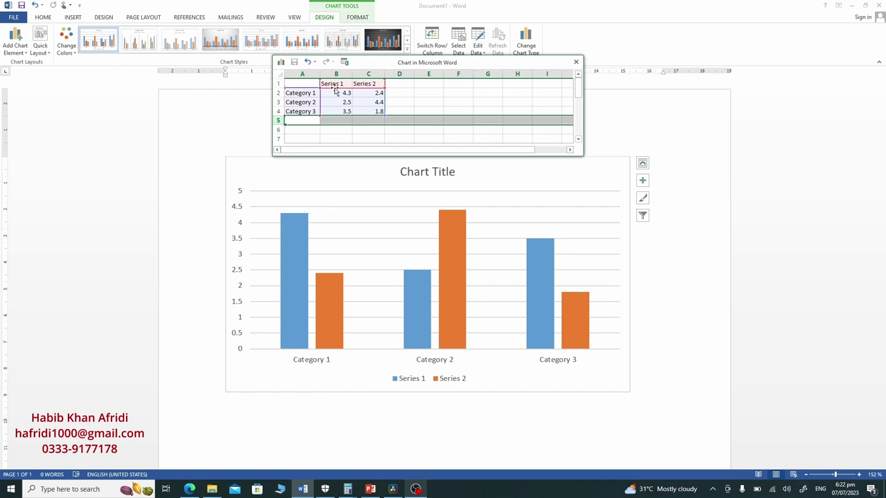
Name the two series Salary and Non Salary in the data sheet headers
left_click(335, 83)
type("S")
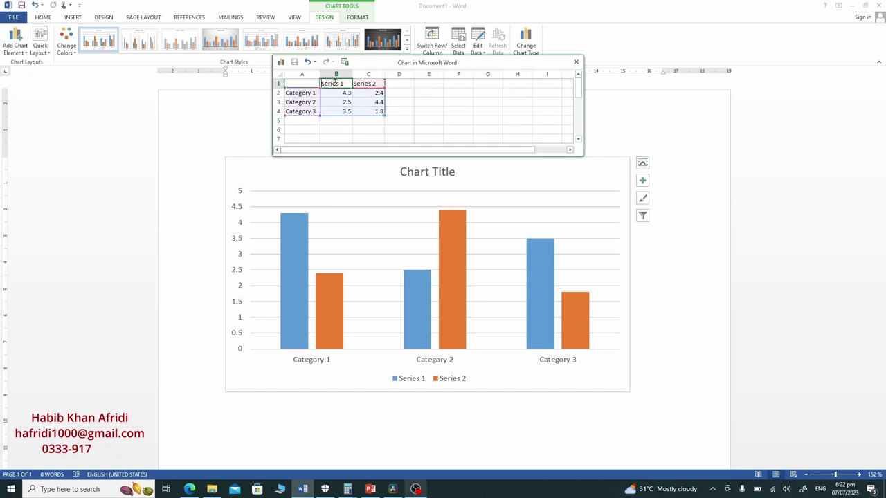
type("tar")
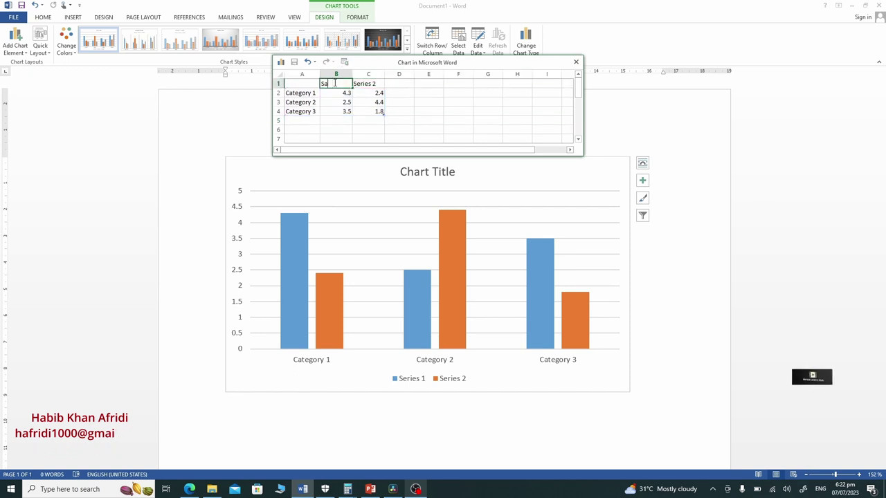
type("alary")
key("Tab")
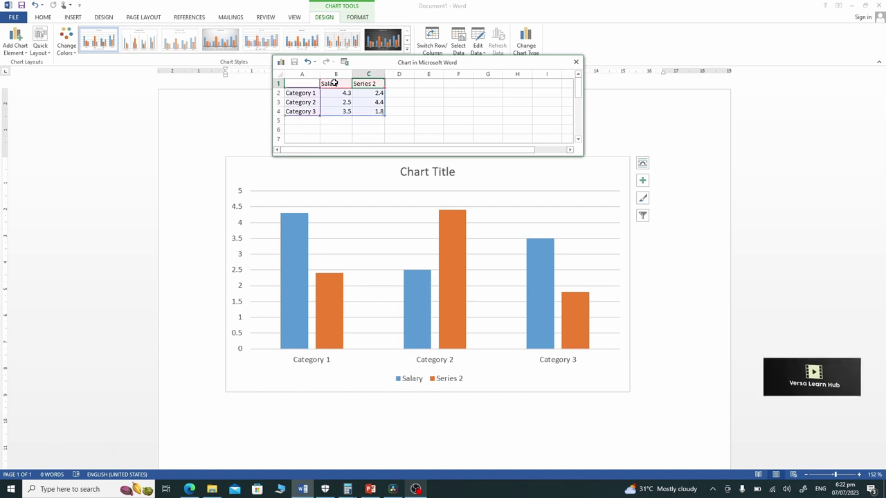
type("Non Salary")
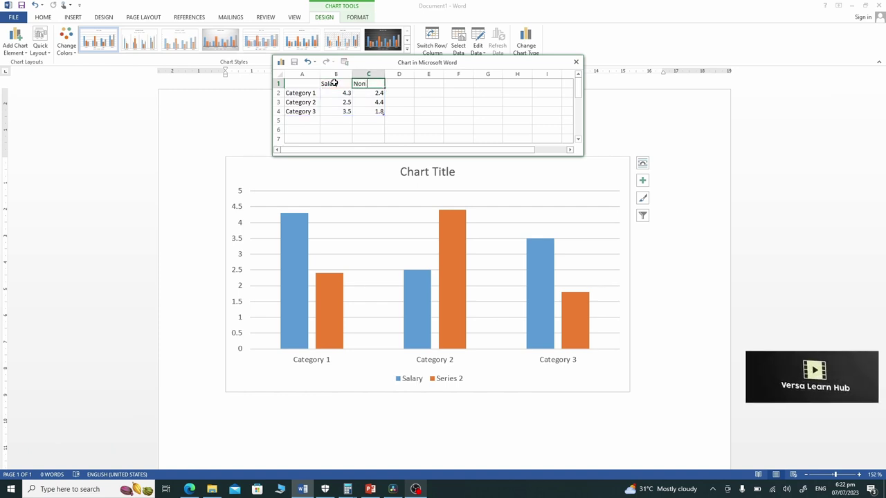
Enter 2021, 2022 and 2023 as the category labels in A2:A4
left_click(301, 94)
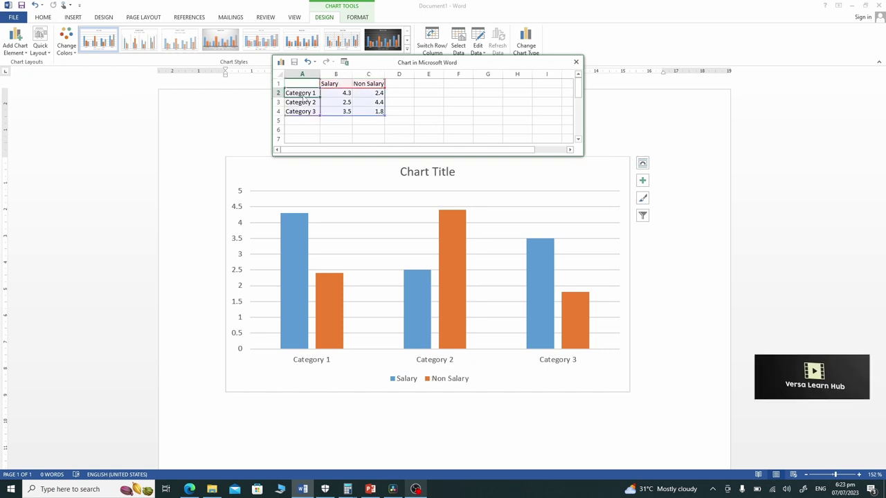
type("2021")
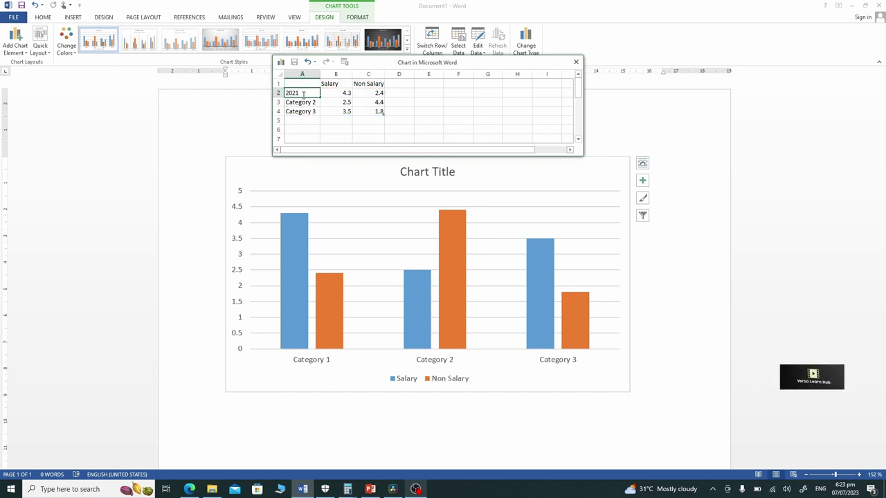
key("Return")
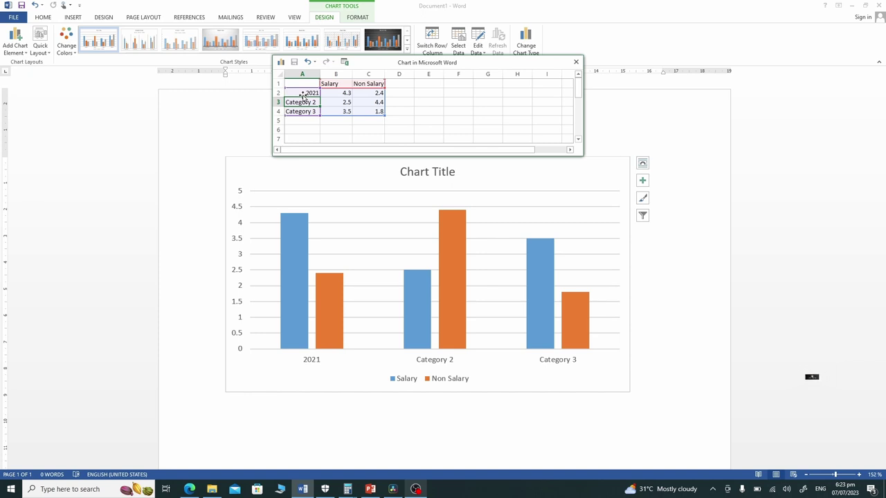
type("2022")
key("Return")
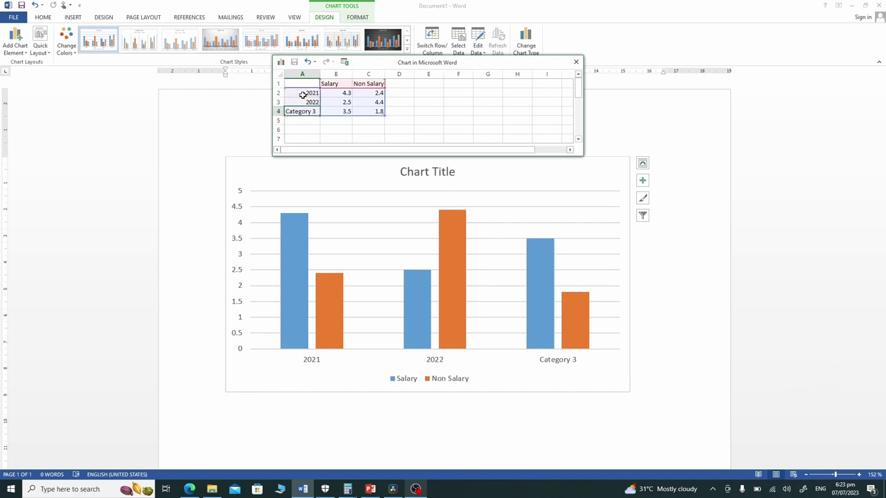
type("2023")
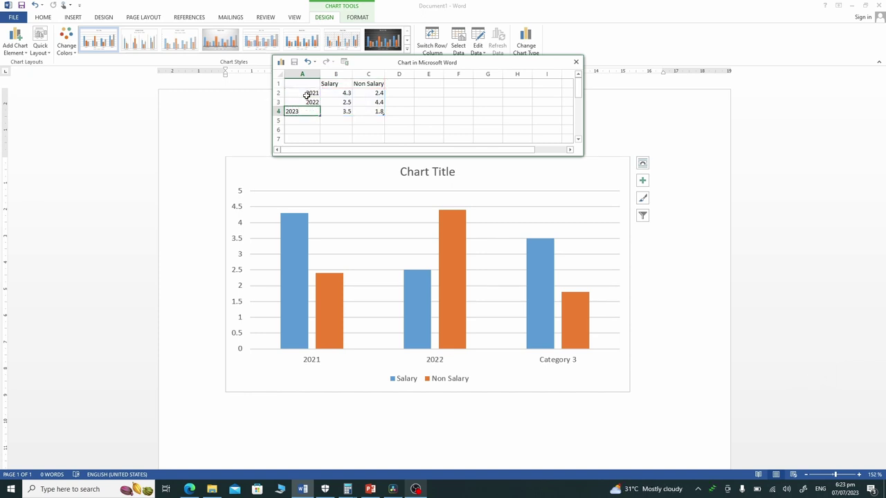
left_click(335, 93)
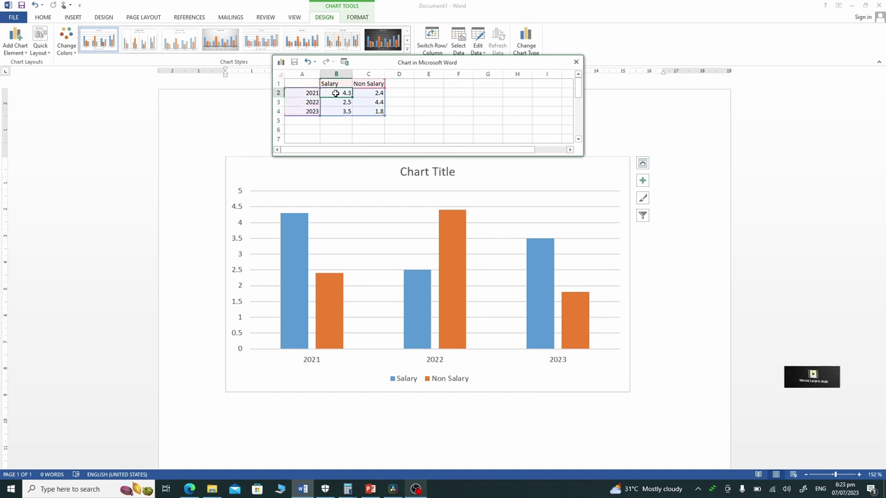
Enter Salary 100, 150, 300 and Non Salary 70, 120, 170 for 2021–2023
type("100")
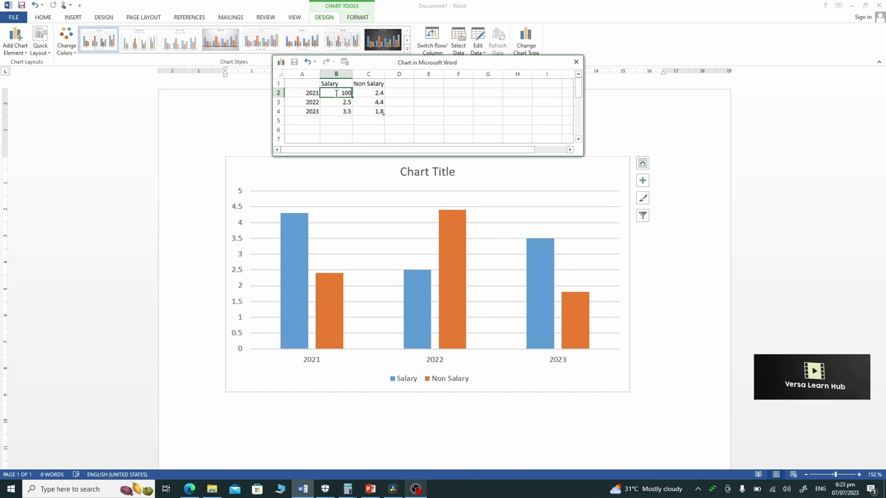
key("Tab")
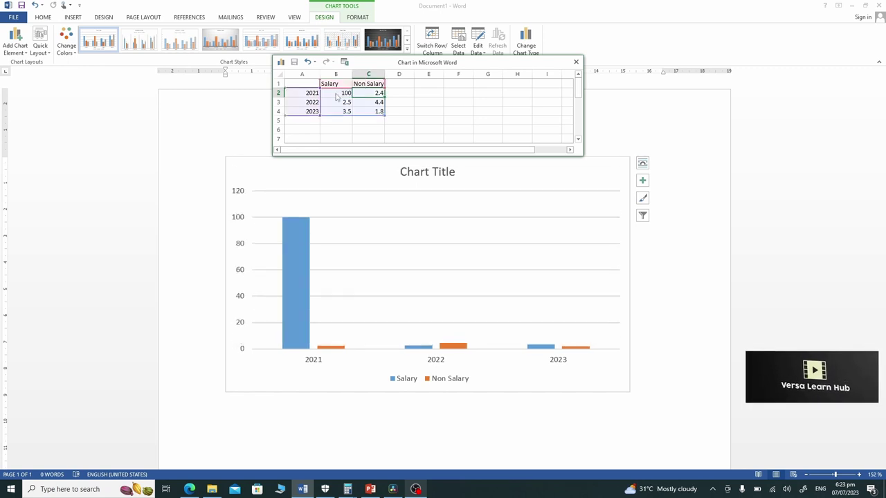
type("70")
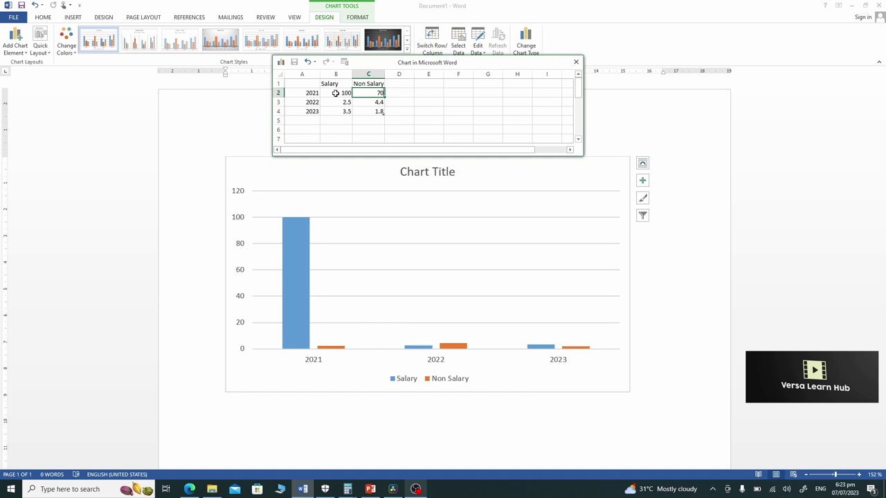
key("Return")
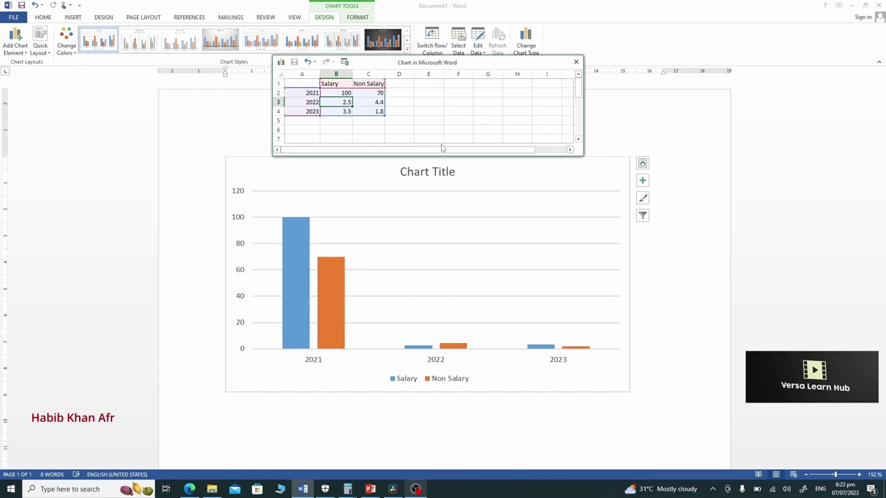
type("1")
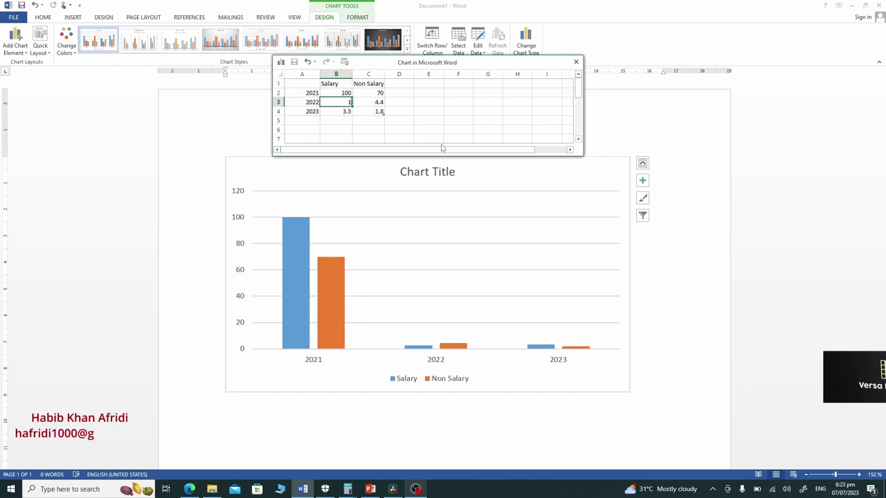
type("50")
key("Tab")
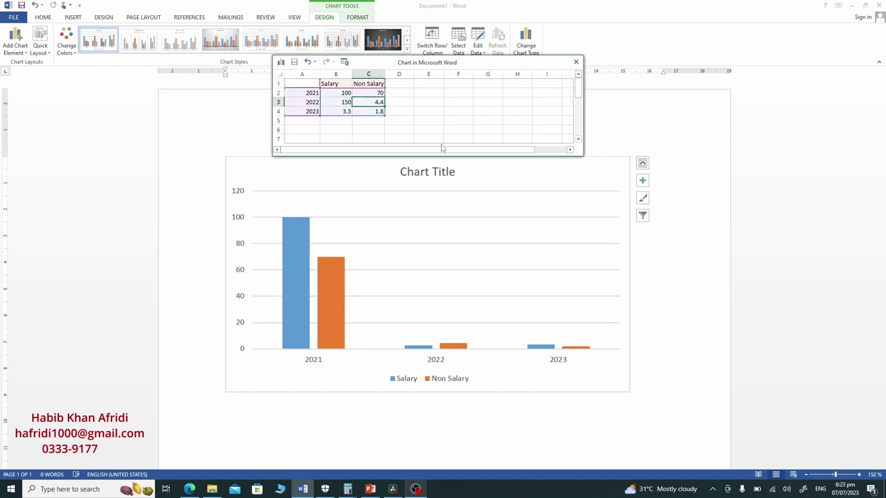
type("120")
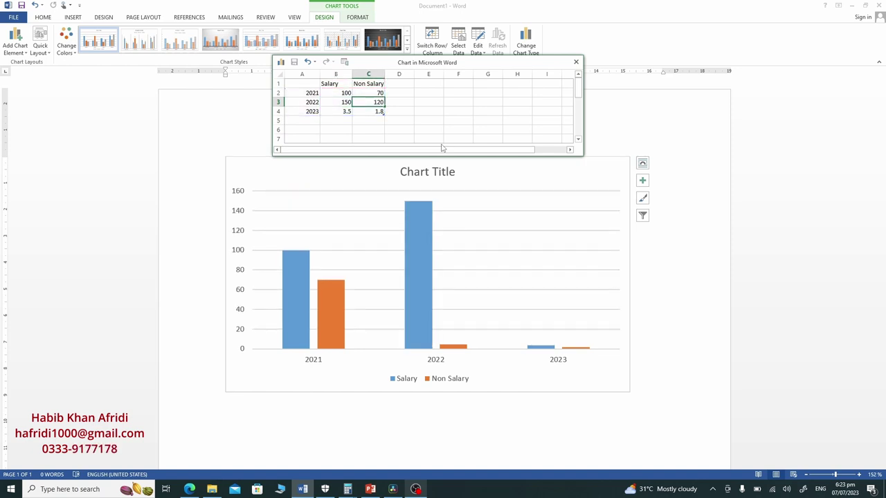
key("Return")
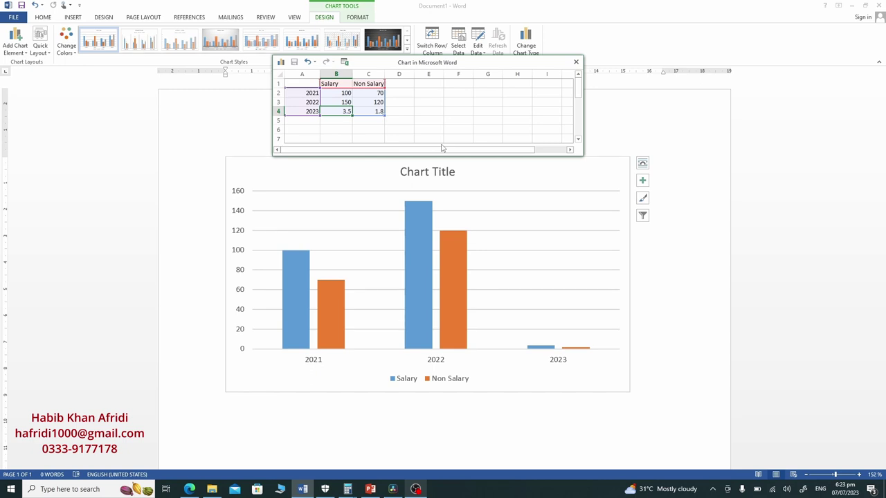
type("300")
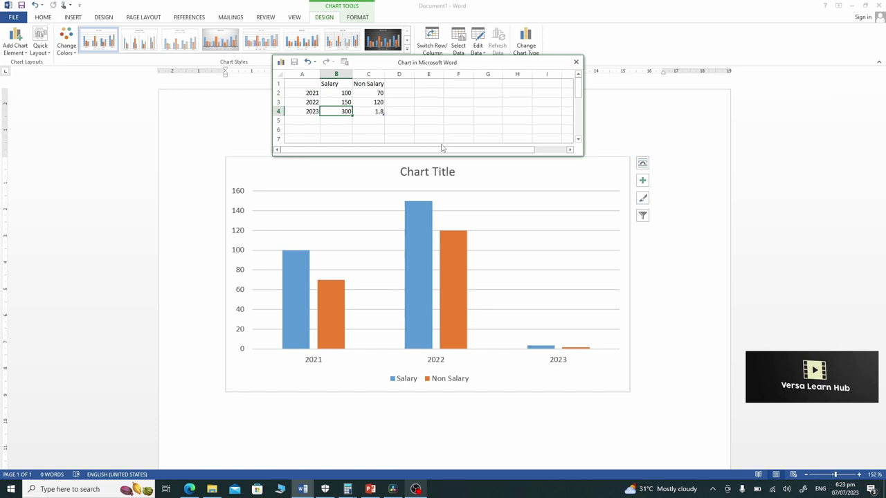
key("Tab")
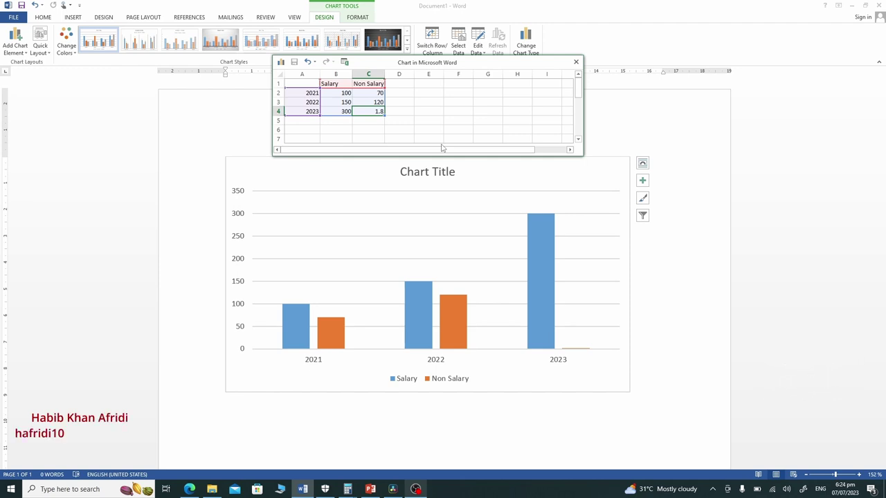
type("170")
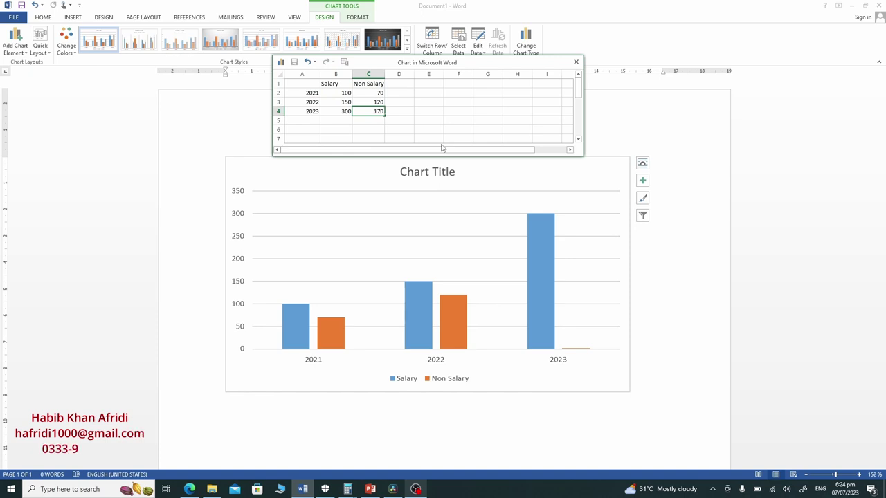
key("Return")
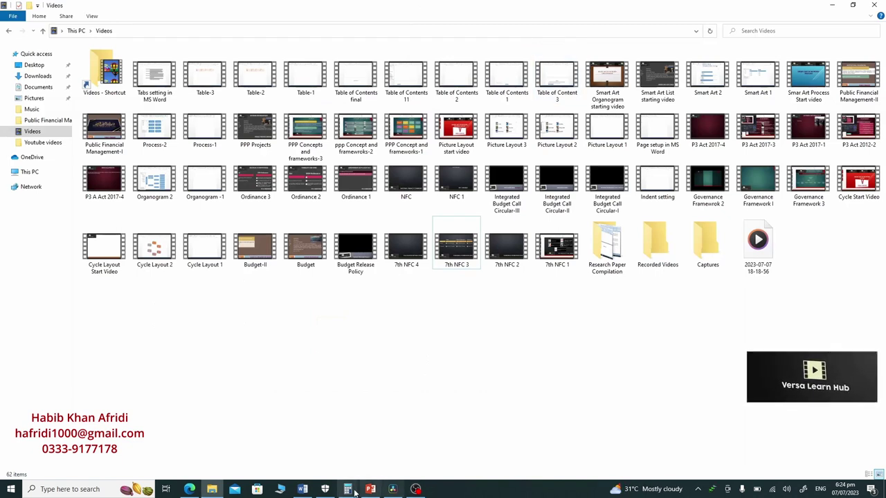
Switch from File Explorer back to the Word document showing the column chart
left_click(303, 489)
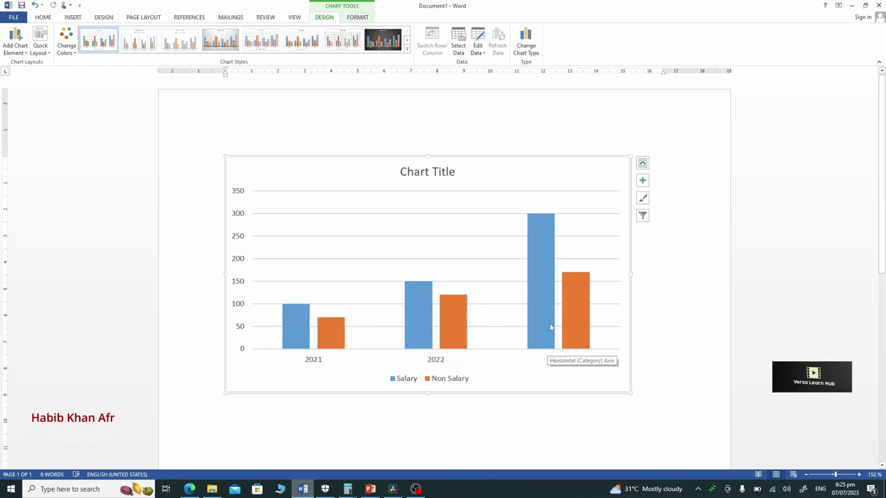
mouse_move(427, 171)
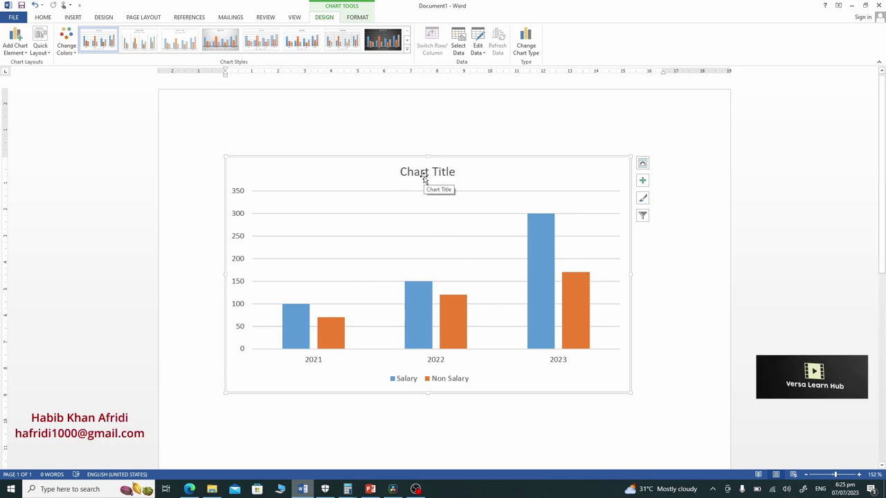
Replace the placeholder chart title with 'Salary and Non Salary Expenditure'
left_click(424, 177)
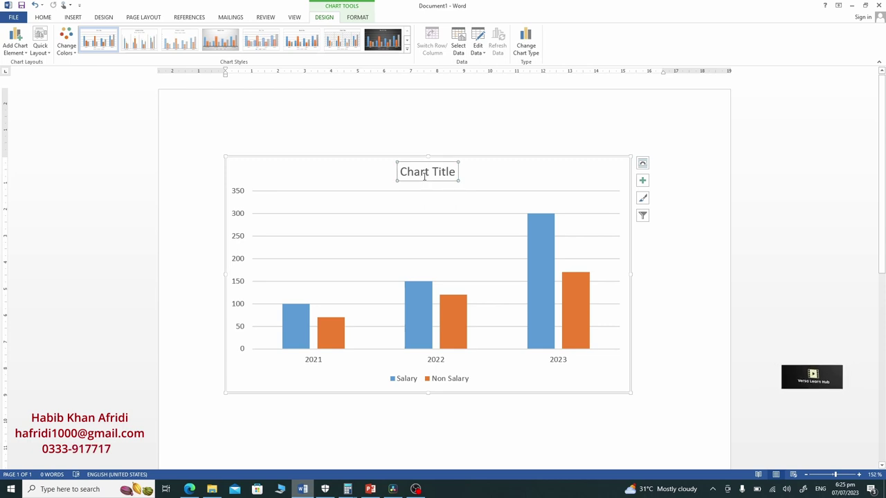
left_click(425, 173)
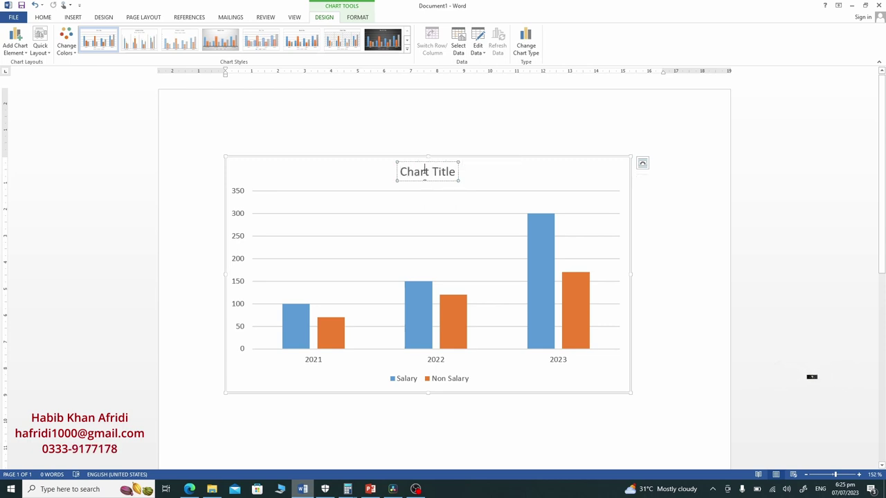
key("BackSpace")
key("BackSpace")
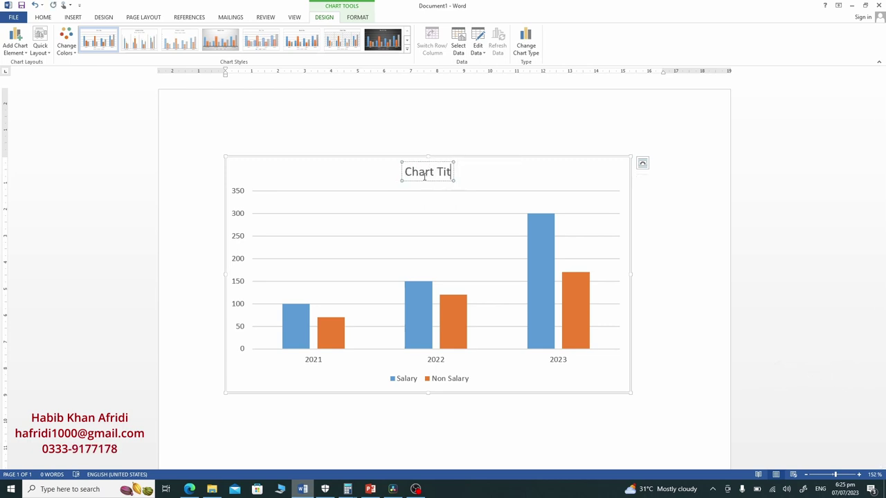
key("BackSpace")
key("BackSpace")
key("BackSpace")
key("BackSpace")
key("BackSpace")
key("BackSpace")
key("BackSpace")
key("BackSpace")
type("Salary")
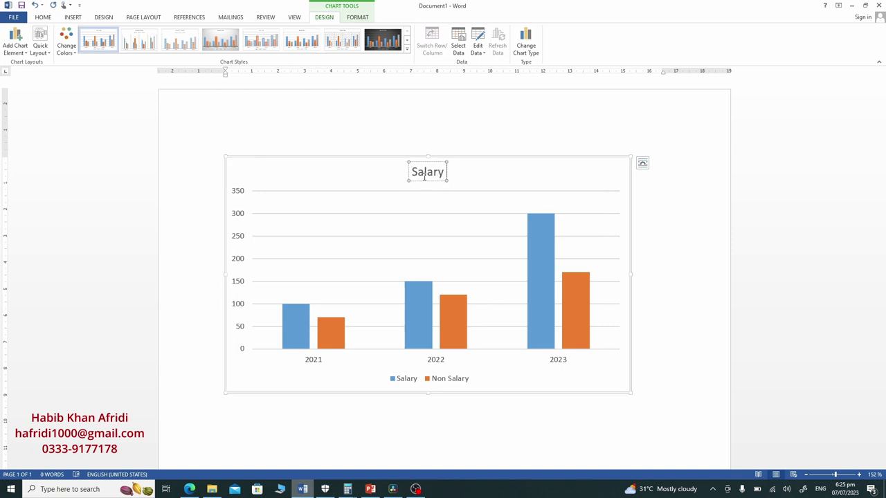
type(" and Non Sala")
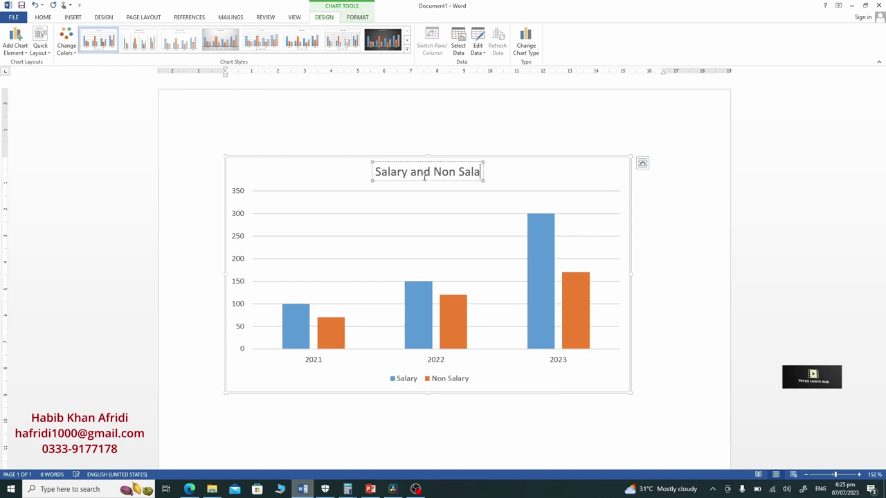
type("ry Expen")
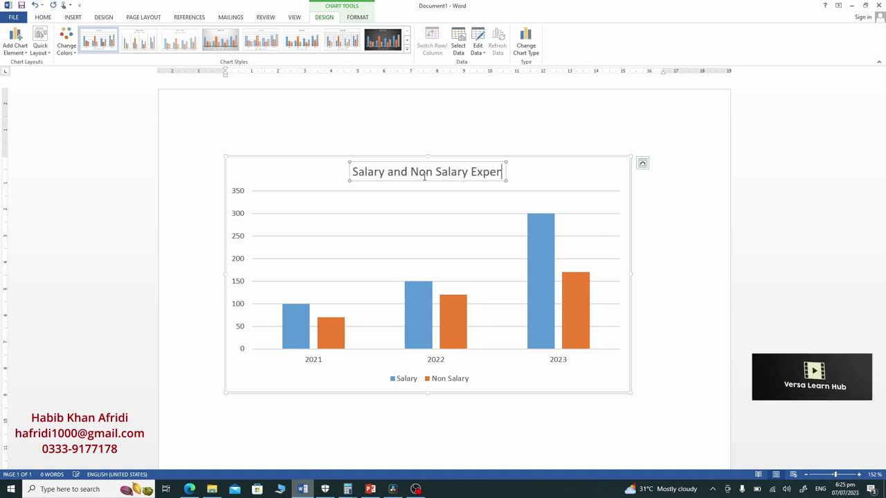
type("diture")
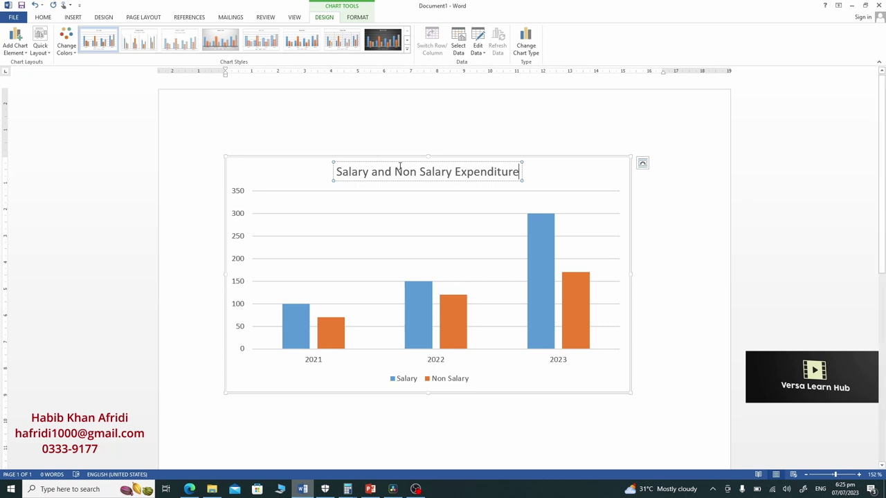
left_click(396, 164)
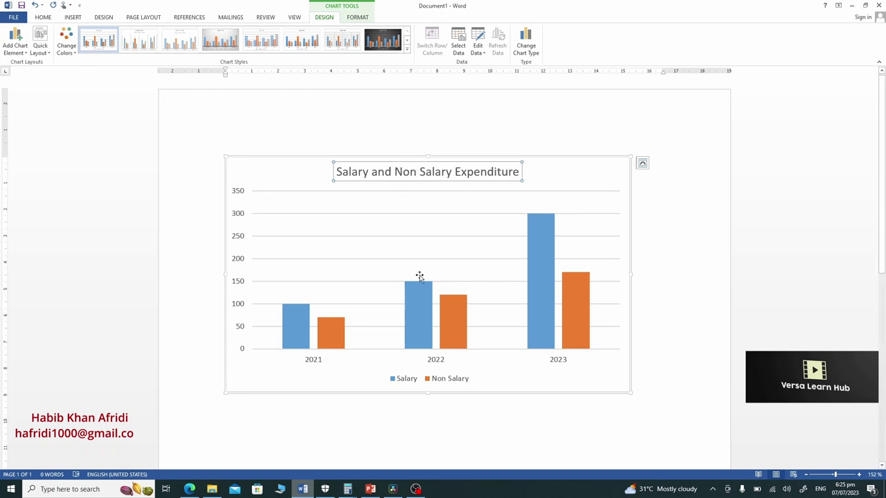
left_click(425, 380)
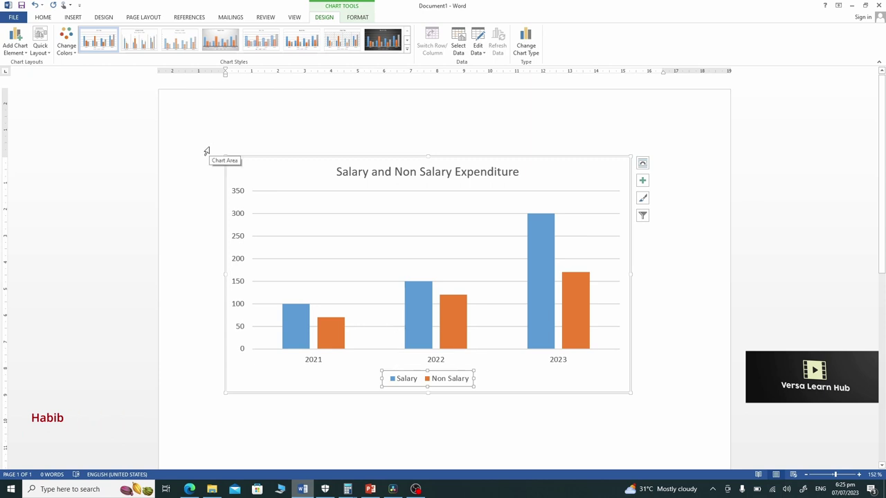
left_click(49, 19)
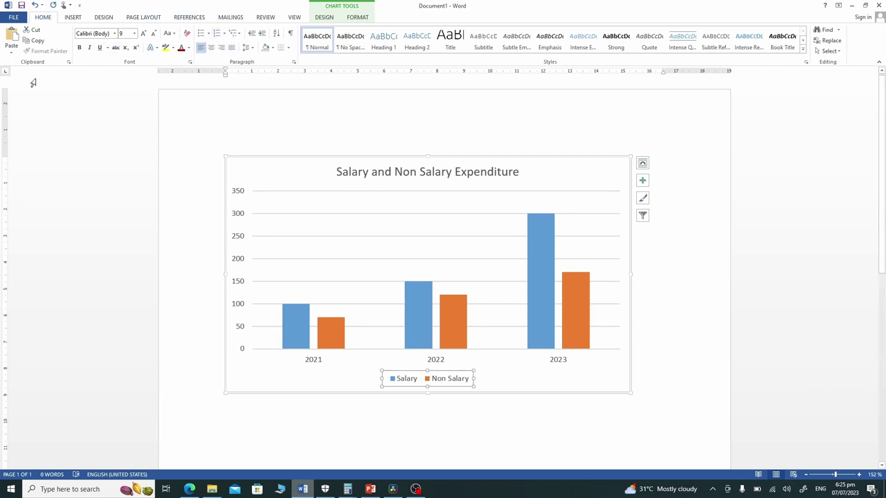
left_click(115, 34)
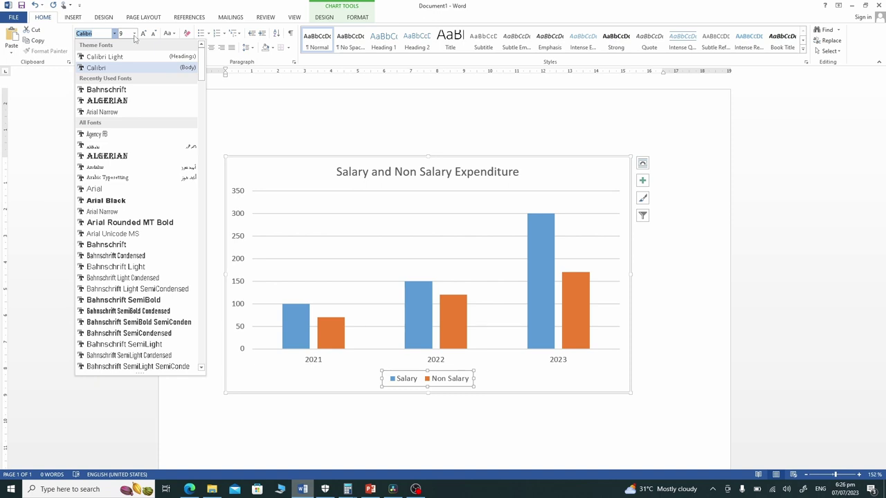
left_click(134, 35)
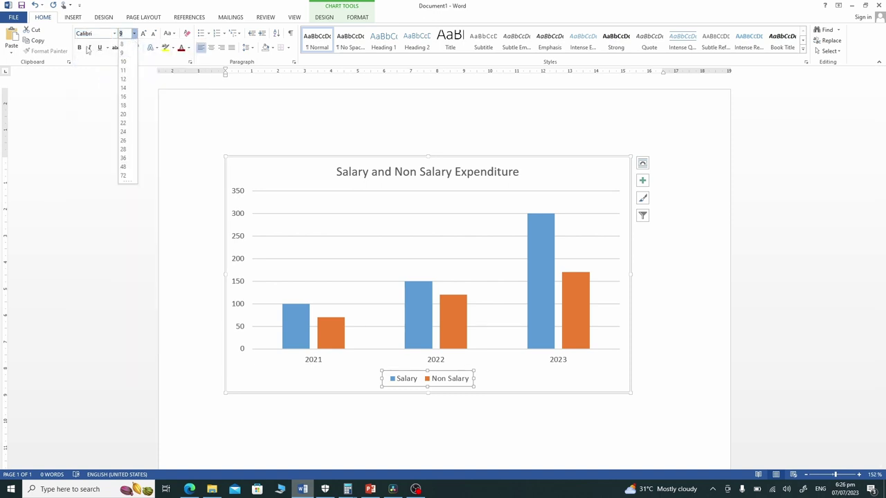
left_click(104, 64)
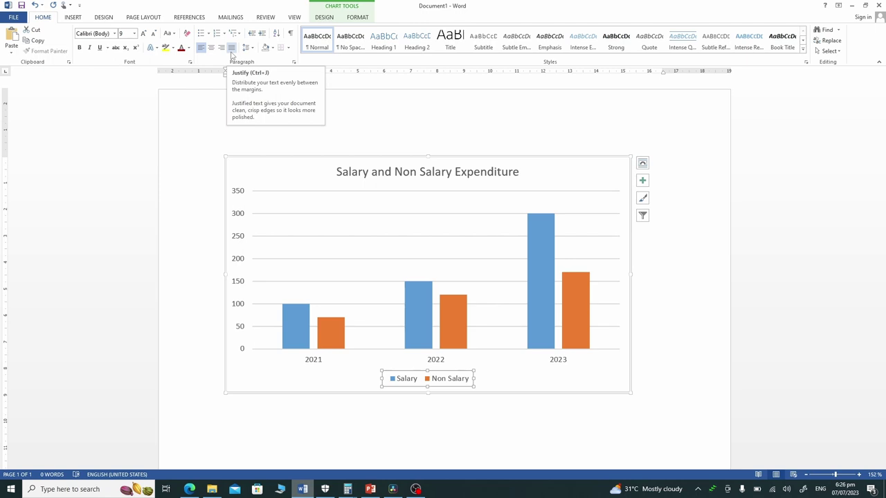
left_click(388, 159)
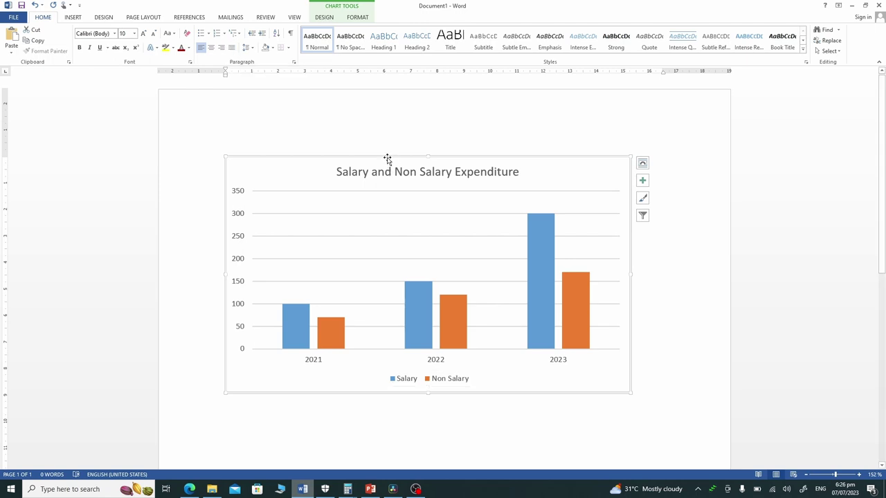
left_click(323, 17)
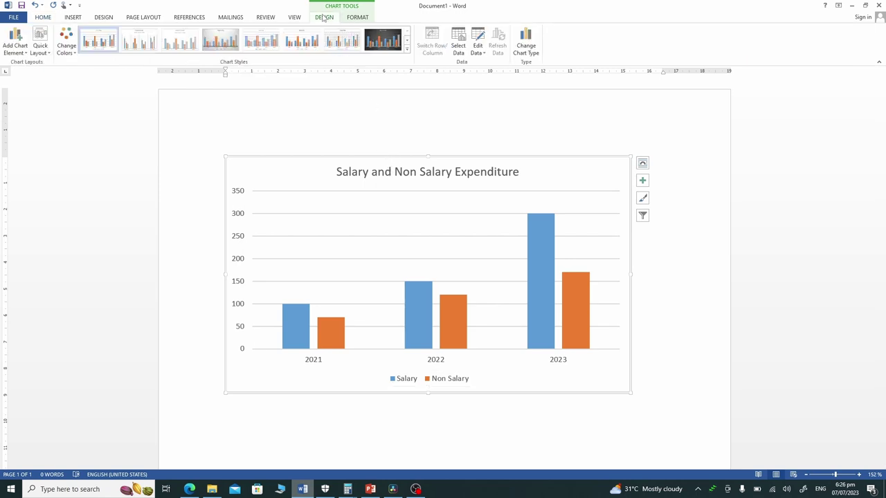
Try Quick Layout 5, settle on Layout 2, and keep the colorful blue-and-orange palette
left_click(48, 56)
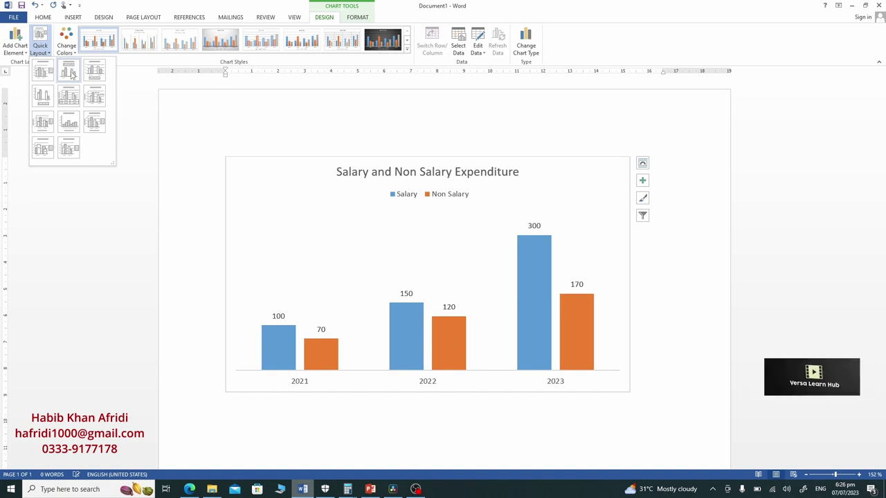
left_click(72, 74)
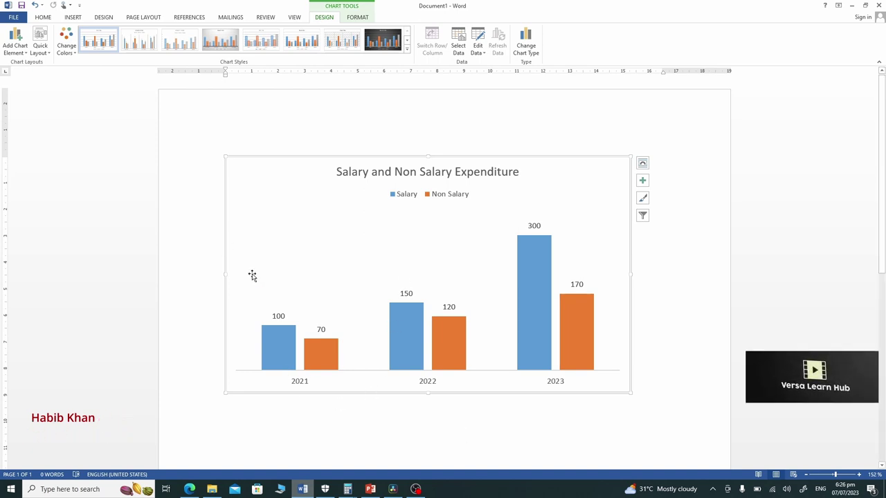
left_click(48, 57)
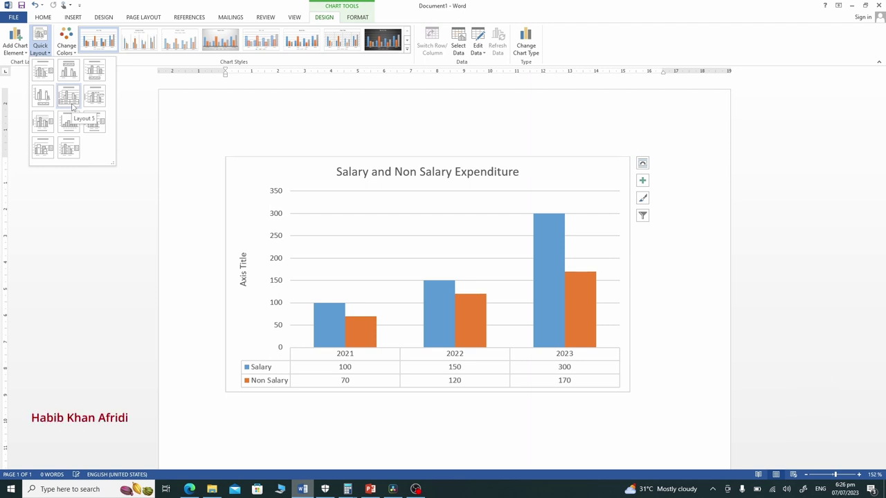
left_click(72, 105)
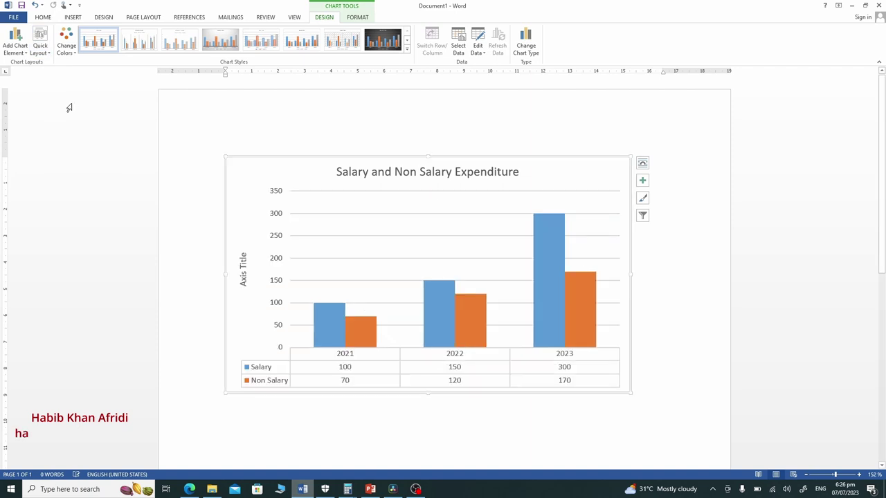
left_click(40, 47)
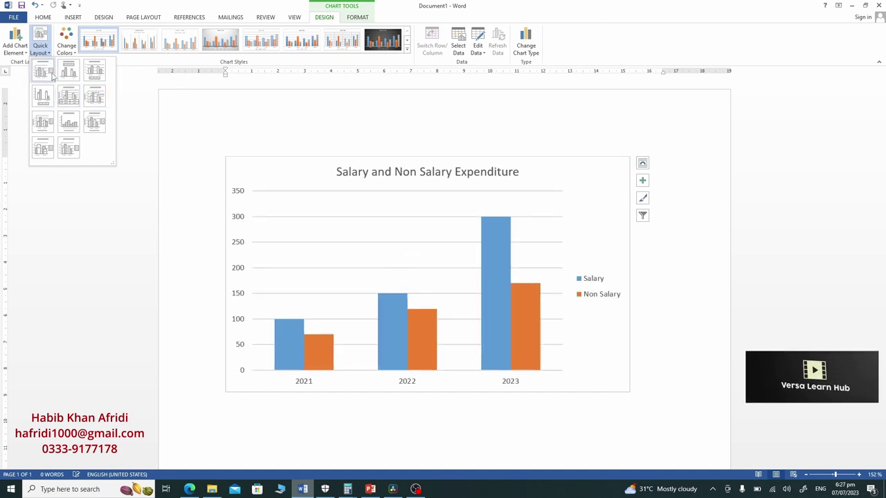
left_click(78, 75)
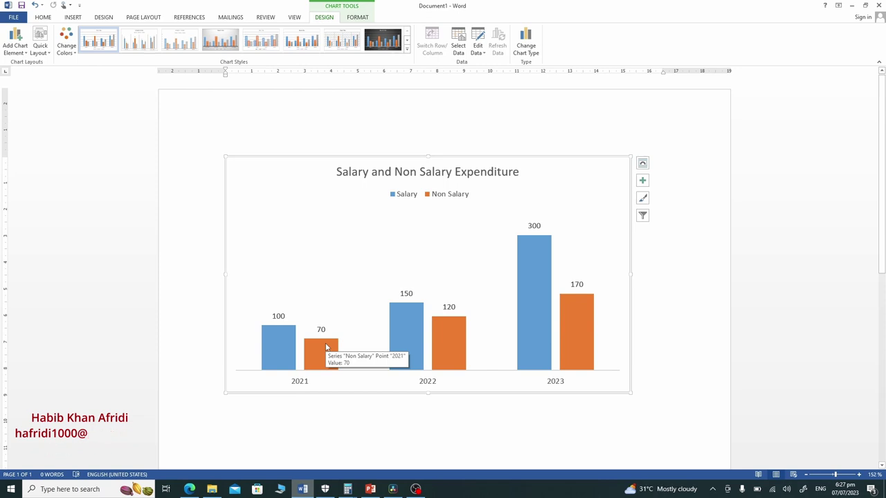
left_click(71, 58)
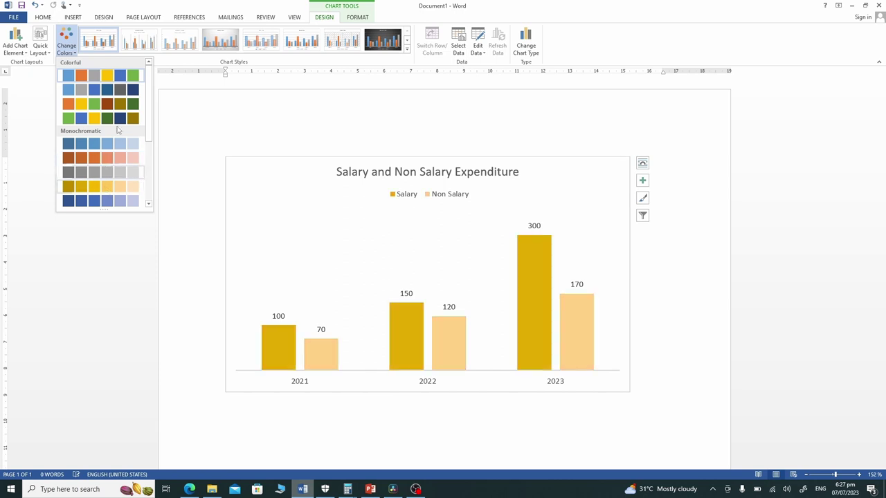
left_click(121, 80)
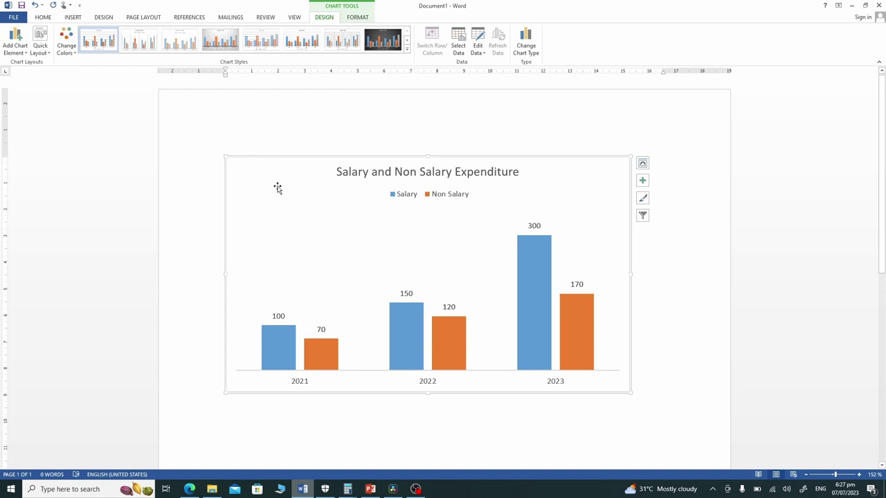
Browse the chart styles, then open More Title Options via Add Chart Element > Chart Title
left_click(408, 52)
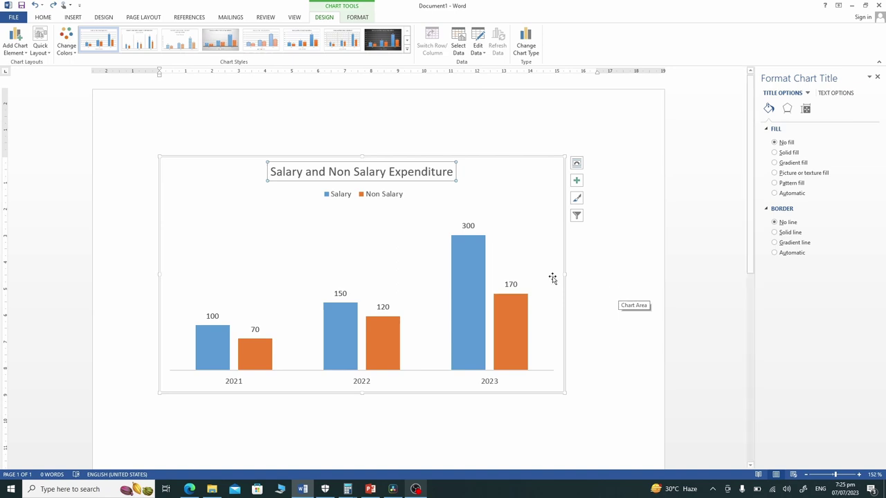
left_click(480, 160)
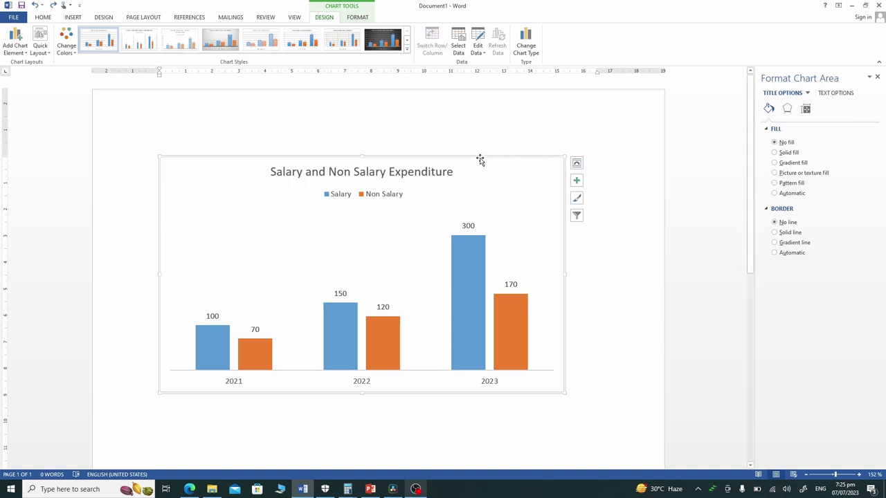
left_click(22, 53)
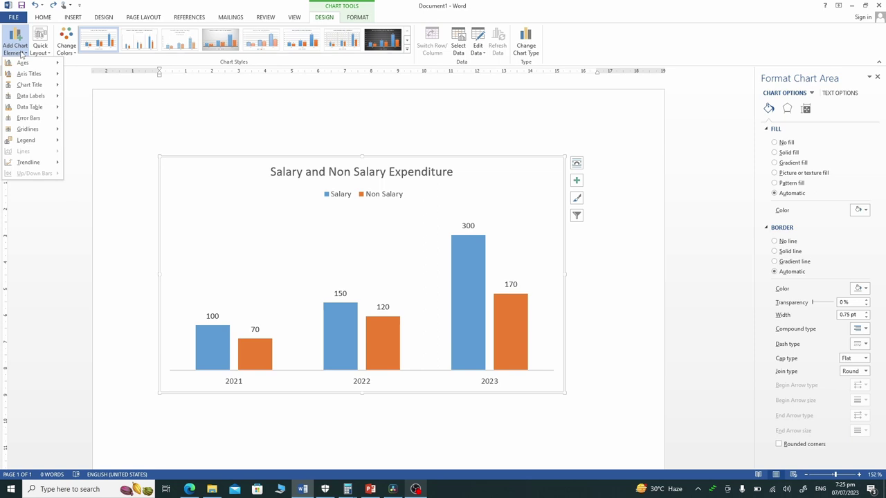
mouse_move(29, 85)
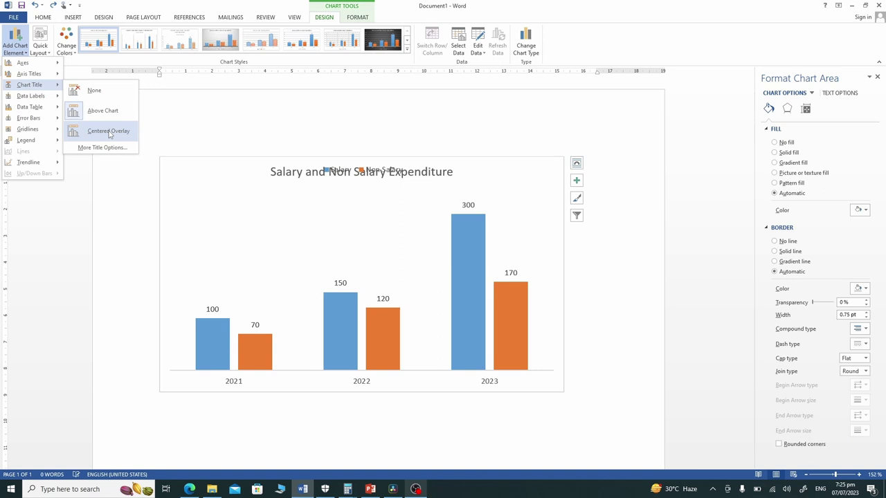
left_click(110, 147)
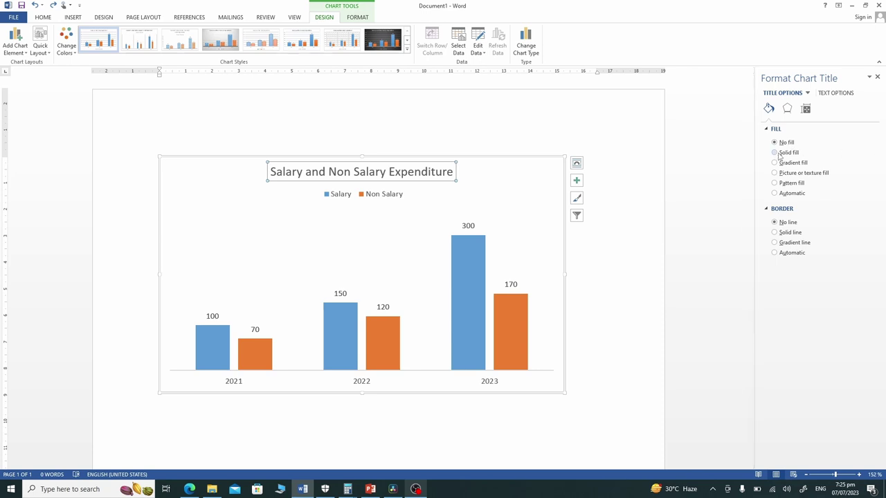
Give the chart title a solid dark orange fill
left_click(774, 153)
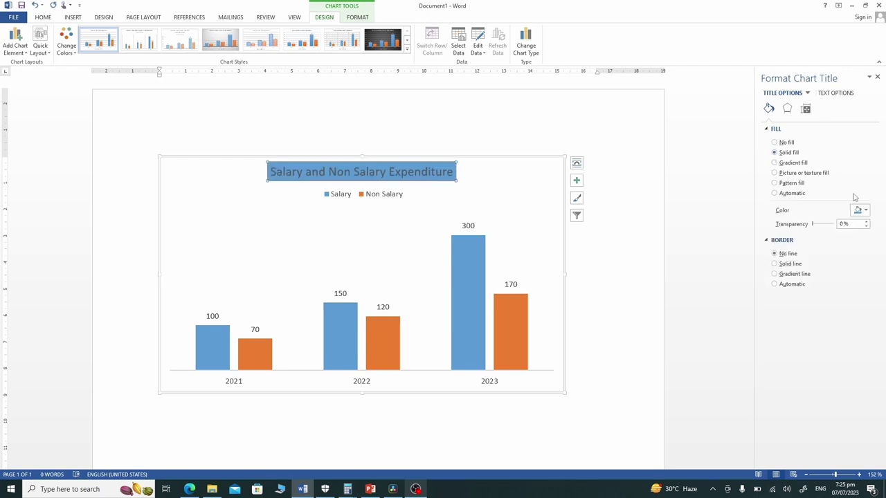
left_click(865, 211)
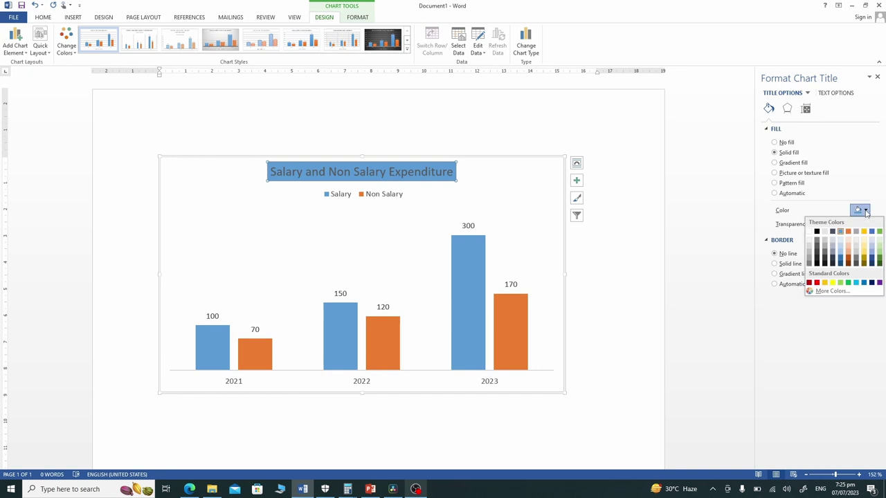
left_click(848, 258)
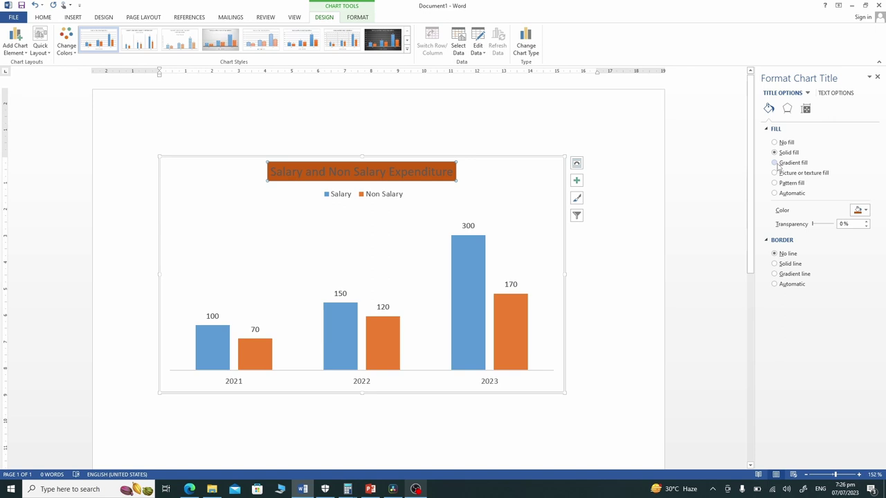
Switch the fill to the Medium Gradient - Accent 2 preset and move a stop to 69%
left_click(776, 163)
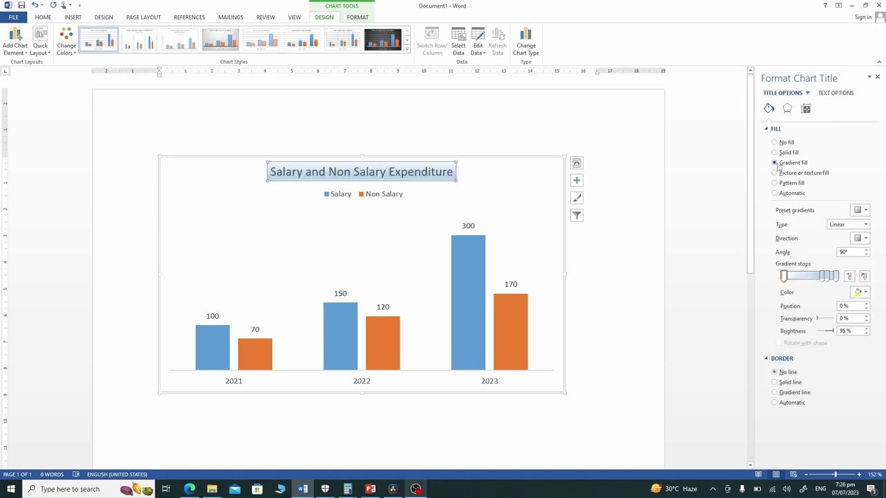
left_click(861, 211)
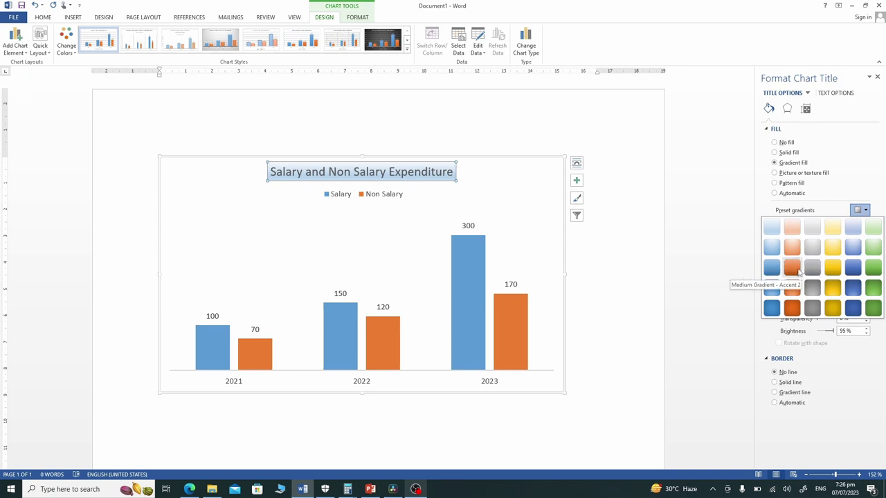
left_click(793, 269)
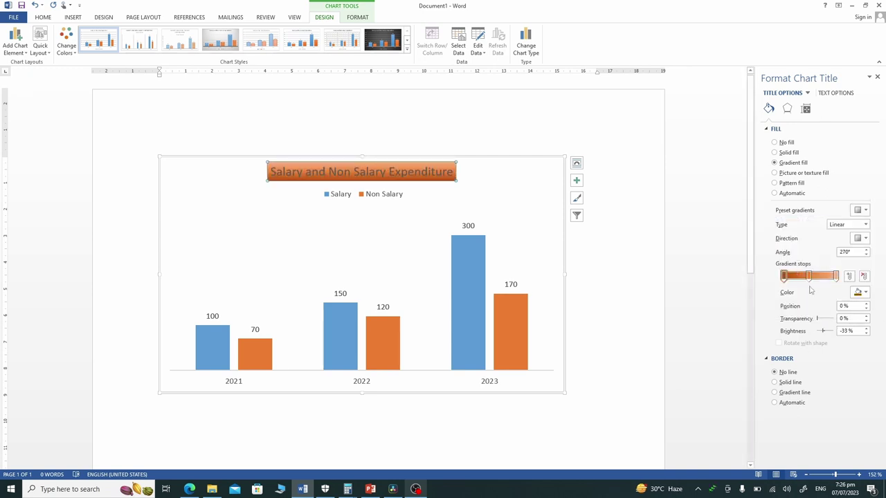
left_click_drag(808, 279, 800, 277)
mouse_move(801, 277)
left_mouse_down()
mouse_move(825, 284)
mouse_move(819, 278)
left_mouse_up()
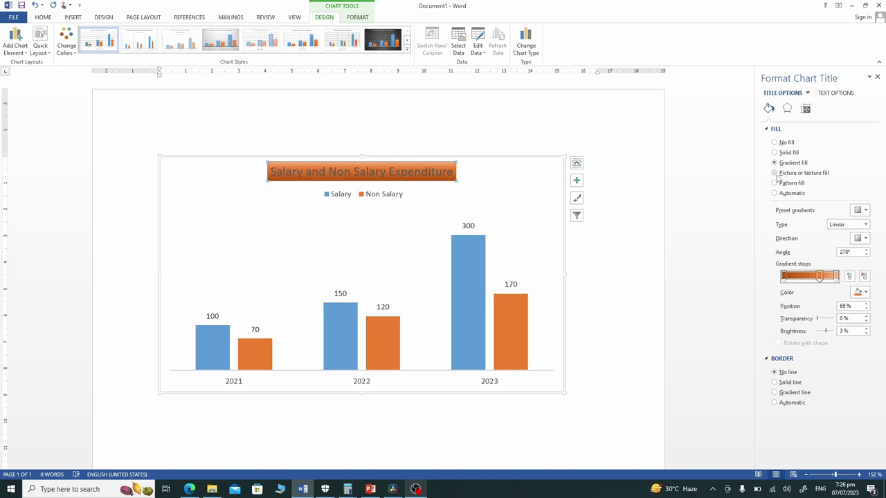
Fill the title with the Department picture from the Desktop at 0% transparency
left_click(776, 175)
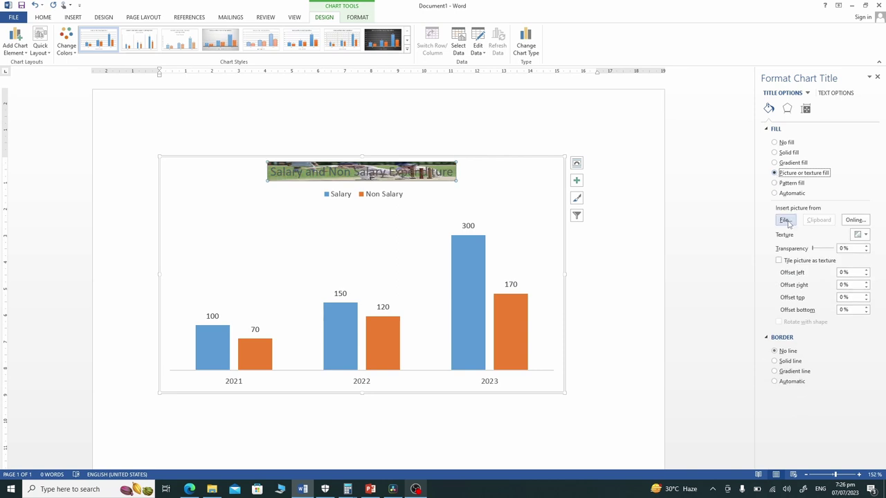
left_click(785, 220)
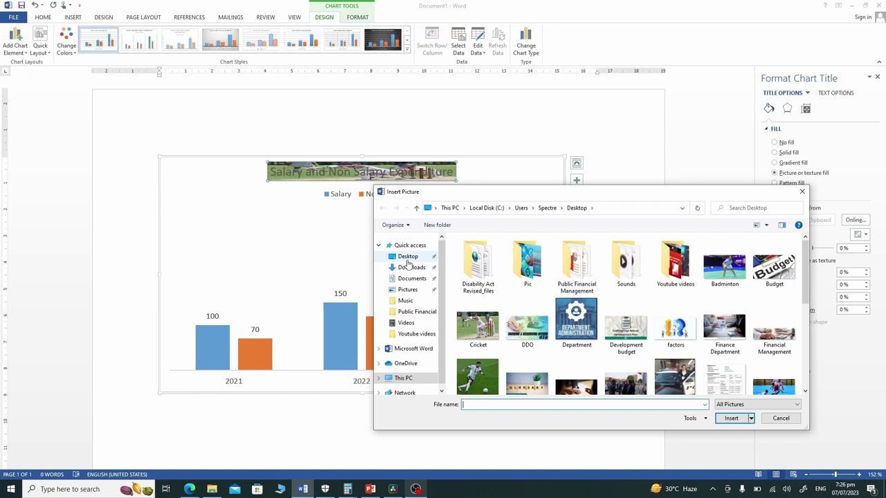
left_click(407, 257)
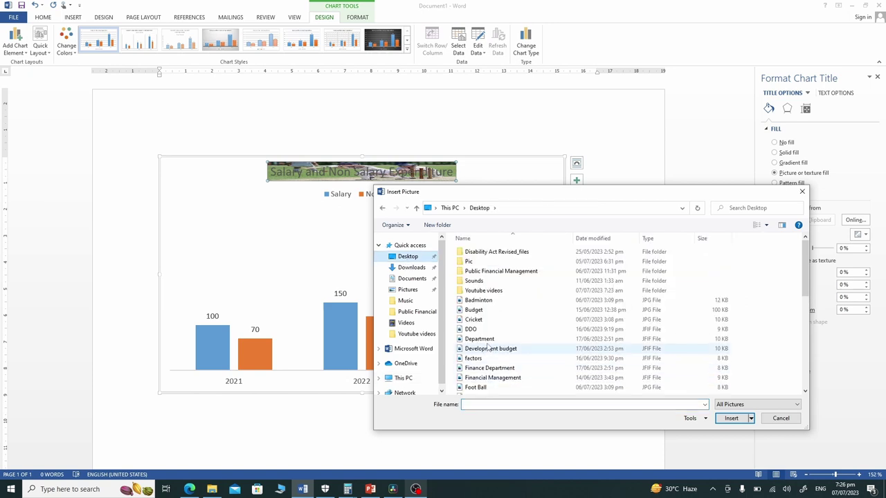
double_click(487, 342)
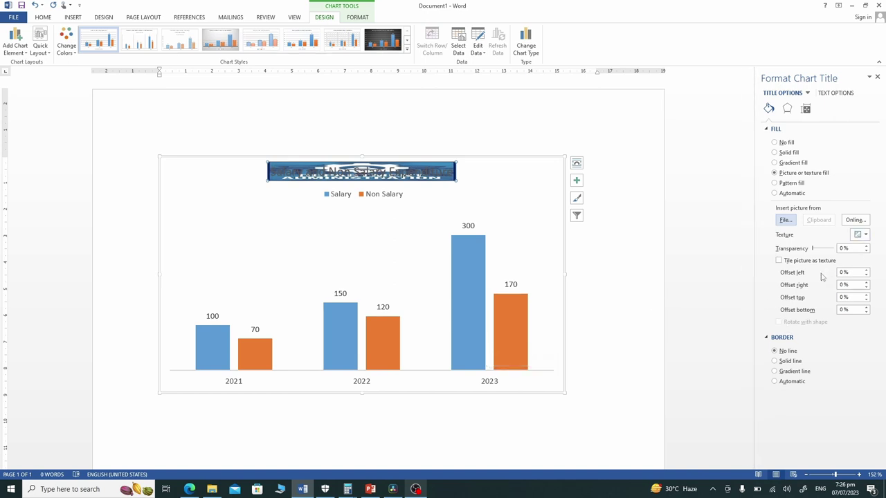
left_click_drag(814, 249, 813, 254)
Give the title a 2.75 pt solid border and set its fill to No fill
left_click(864, 236)
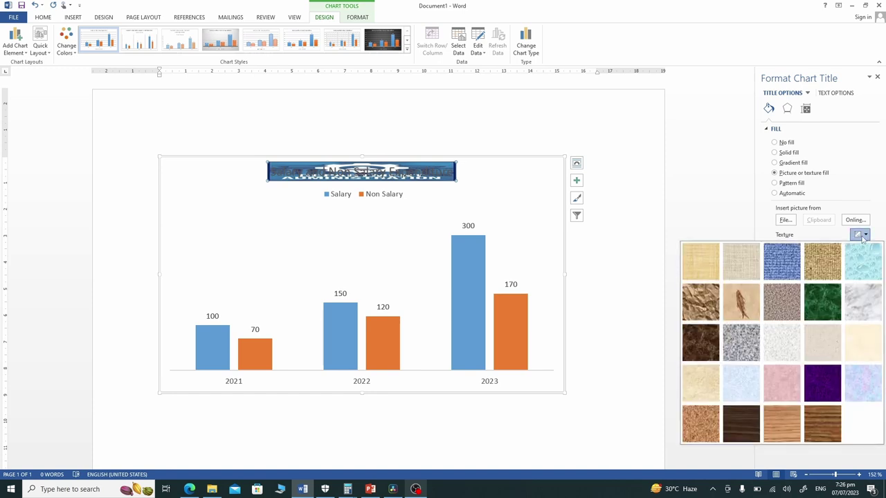
left_click(759, 191)
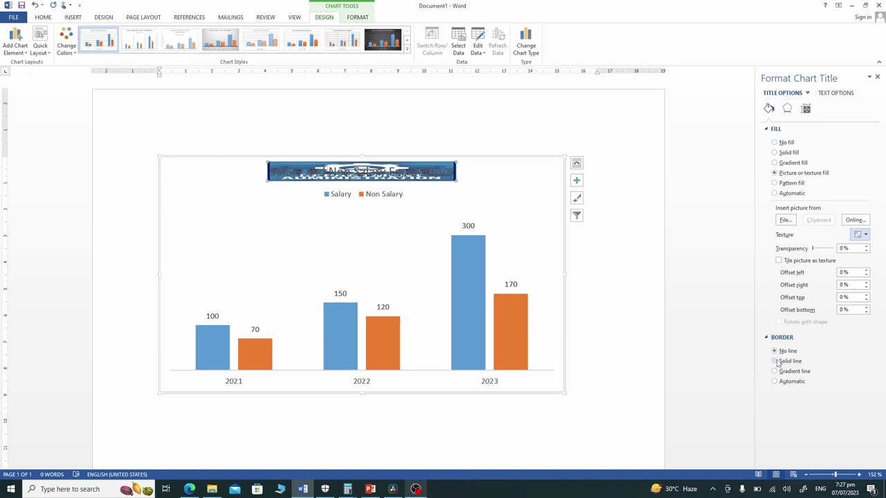
left_click(777, 362)
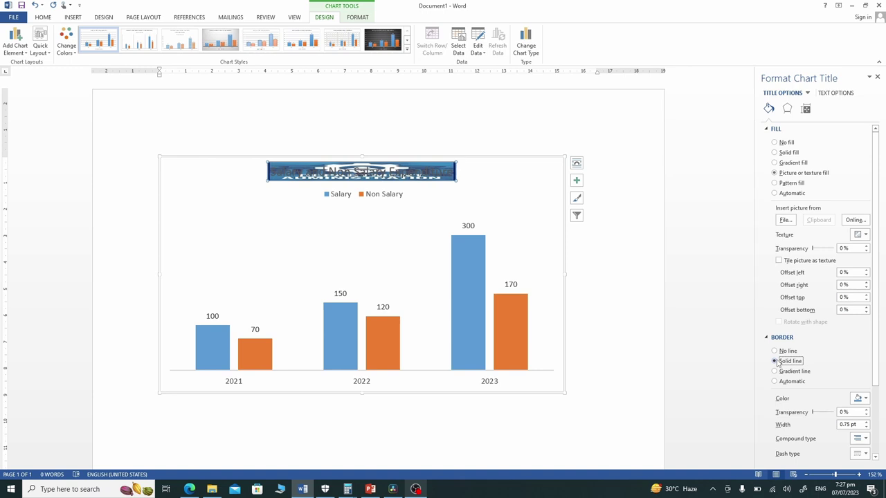
left_click(865, 422)
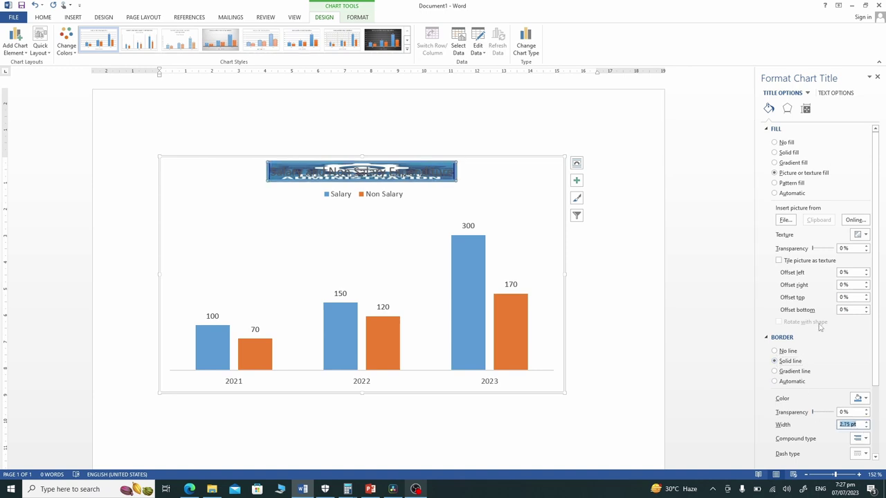
left_click(782, 143)
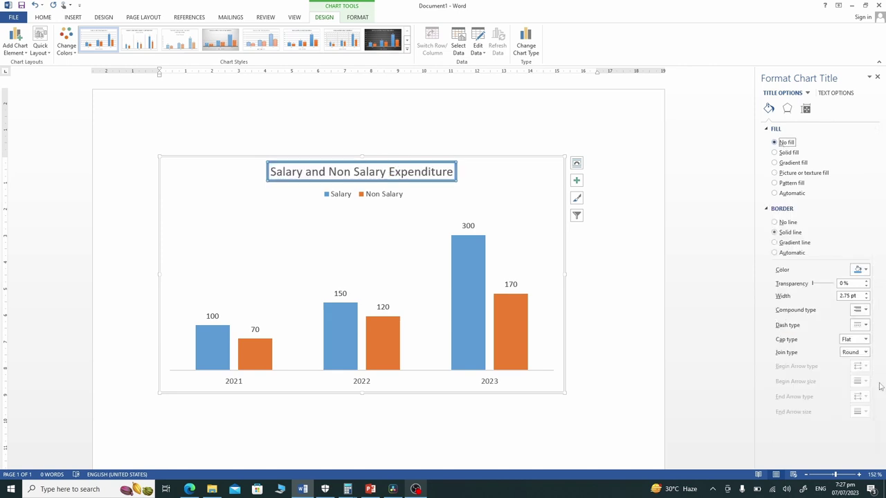
Reduce the chart title border width to 1.5 pt
left_click(866, 299)
left_click(865, 299)
left_click(865, 299)
left_click(865, 299)
left_click(866, 299)
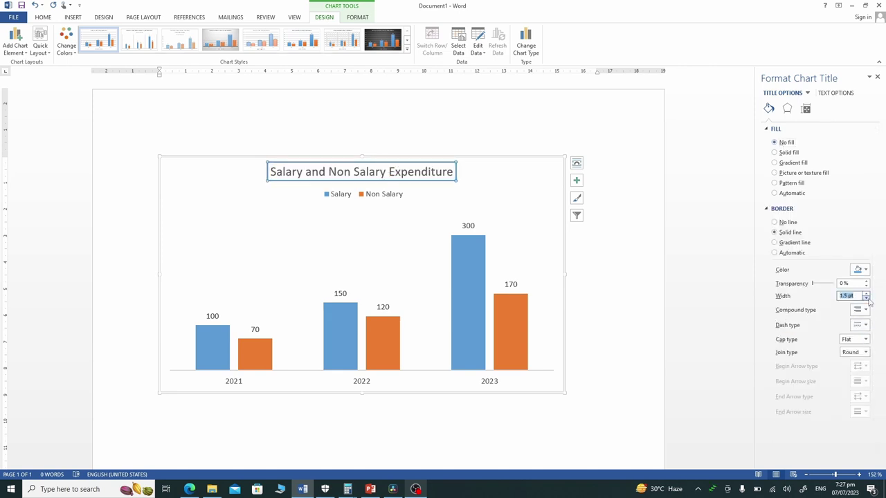
Make the border a Top Spotlight - Accent 4 gradient line with a stop at 85%
left_click(789, 243)
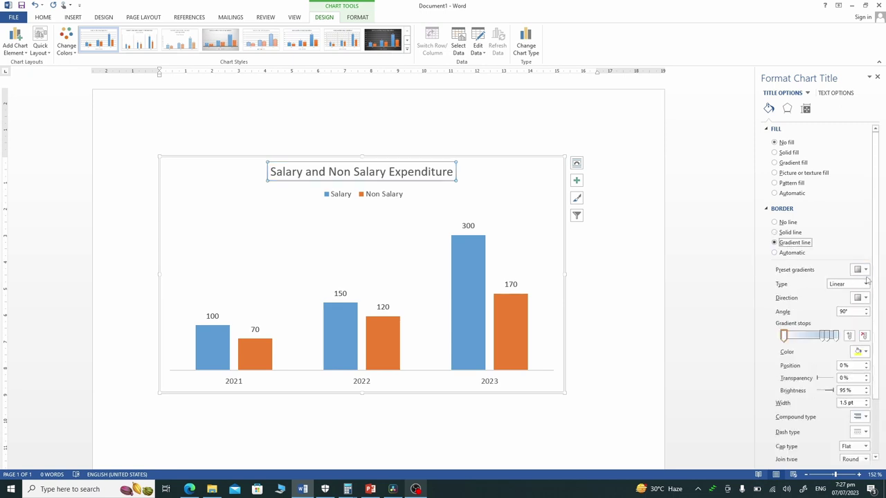
left_click(864, 270)
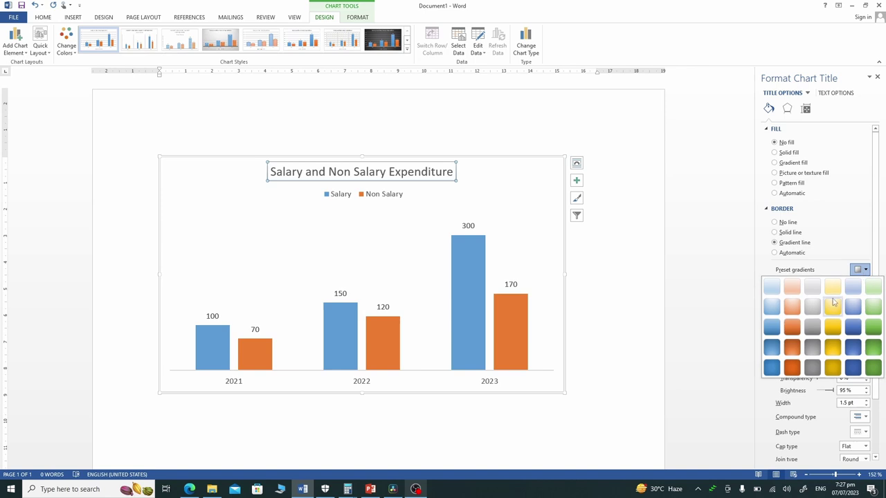
left_click(828, 308)
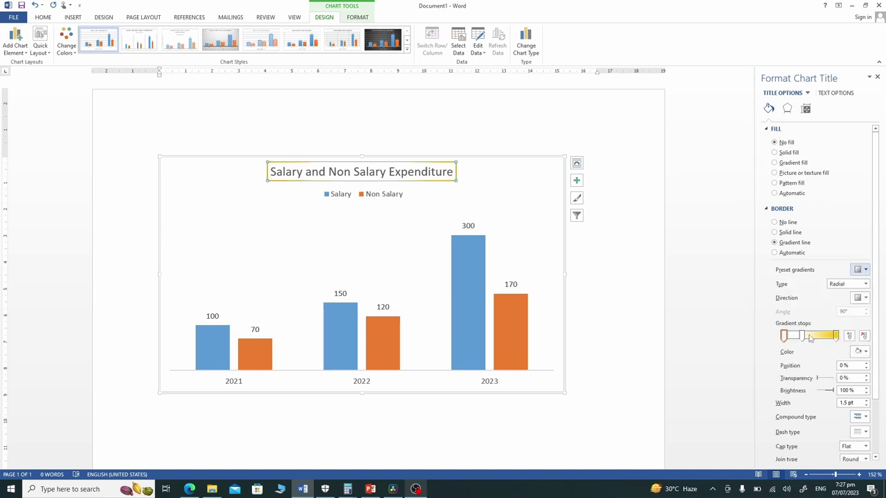
left_click_drag(803, 336, 830, 339)
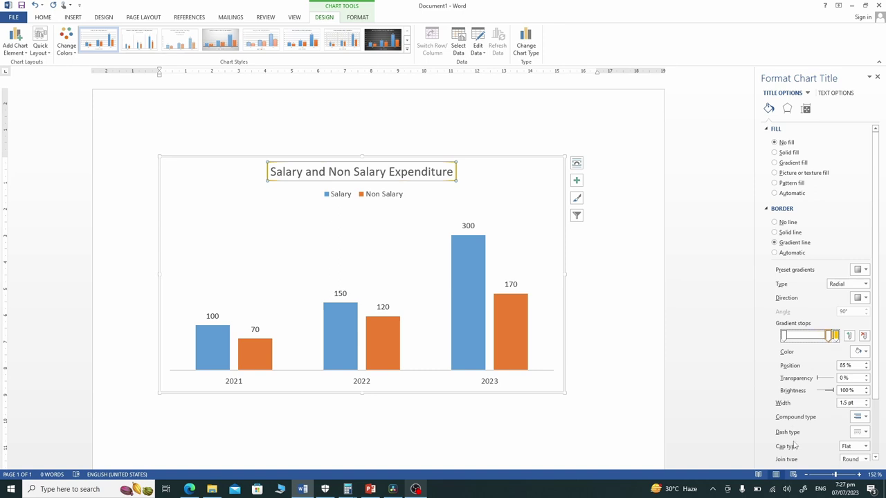
Add a data table with legend keys beneath the chart
left_click(22, 59)
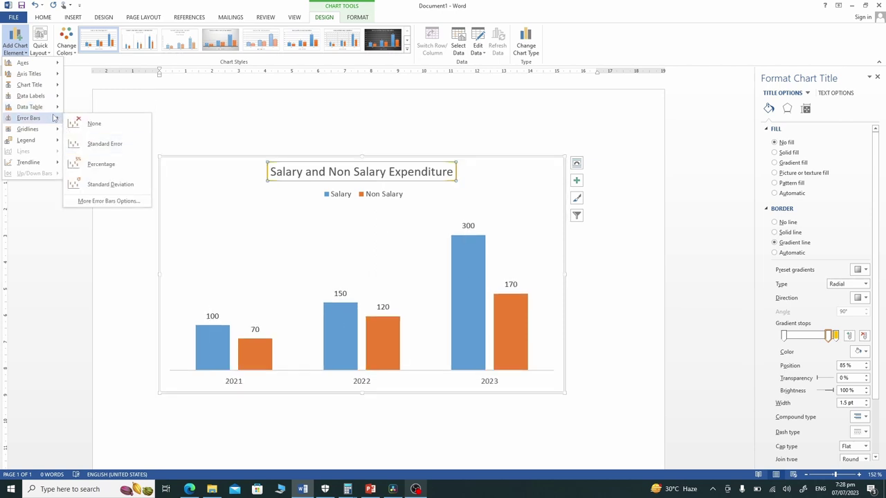
mouse_move(29, 106)
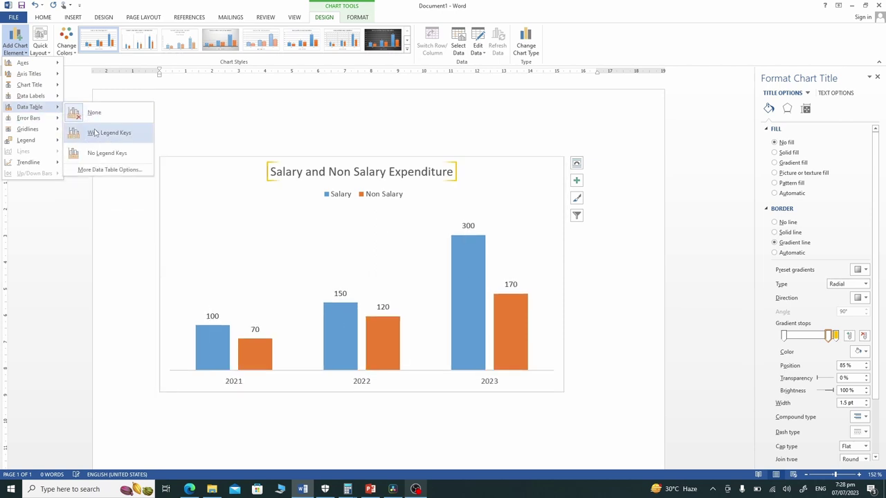
left_click(96, 134)
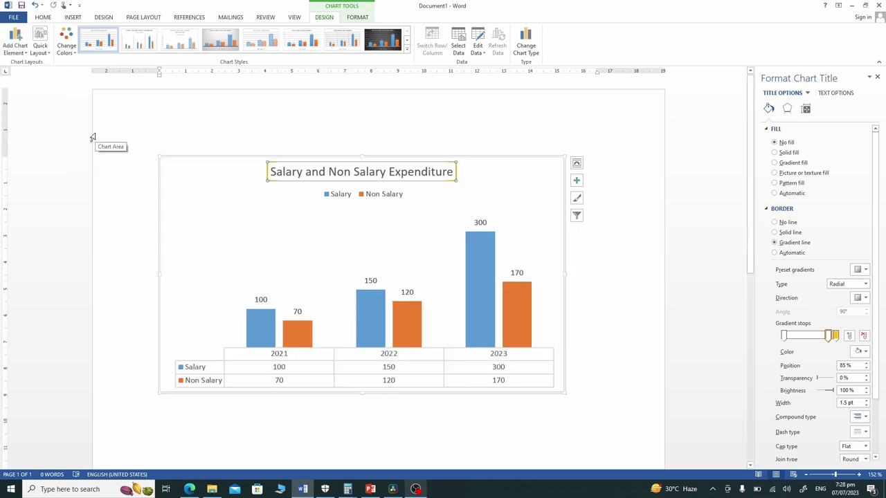
left_click(17, 42)
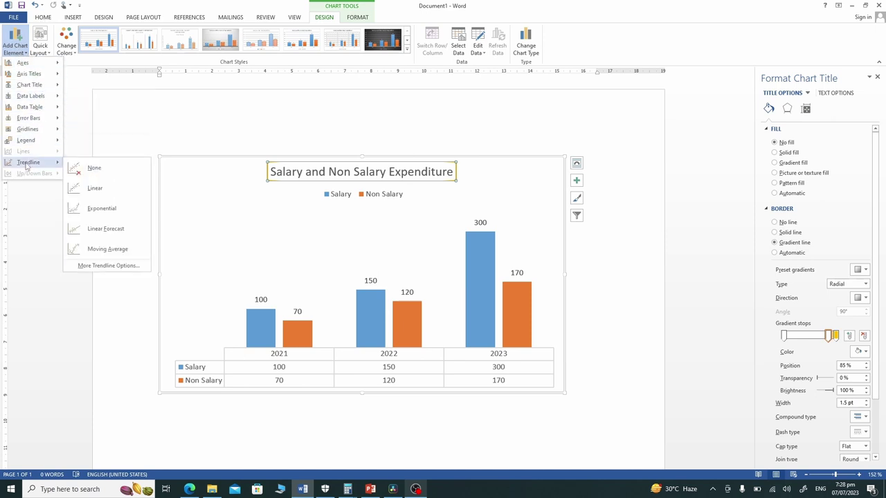
mouse_move(28, 162)
left_click(515, 160)
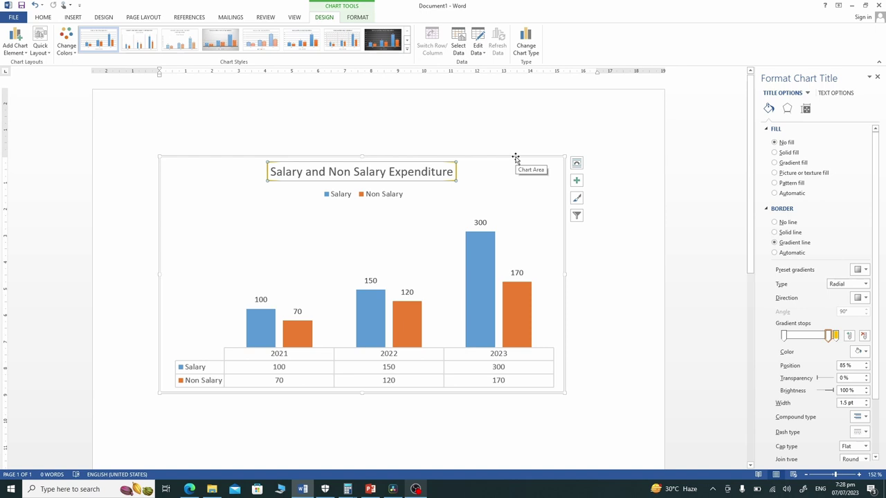
Change the chart type to a clustered bar chart
left_click(516, 160)
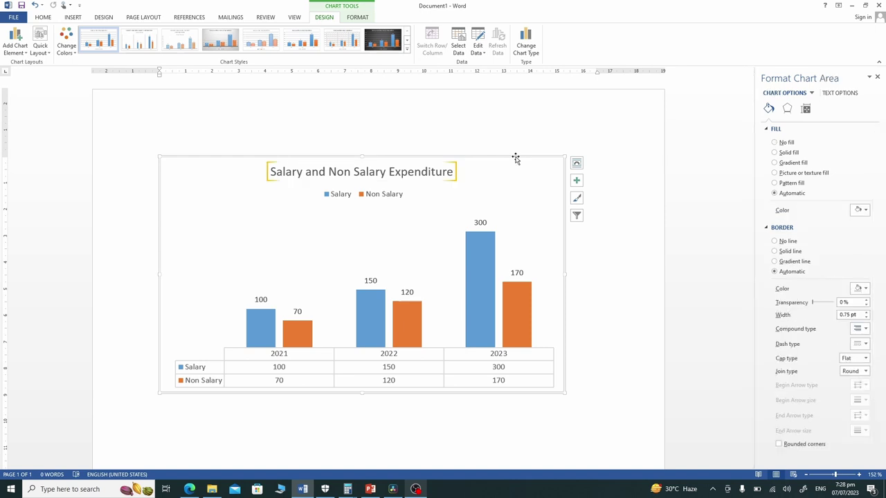
left_click(73, 18)
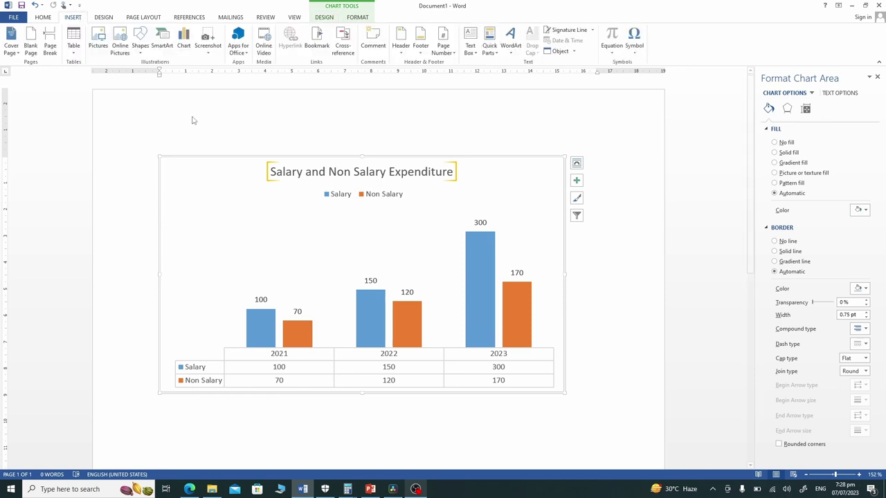
left_click(184, 42)
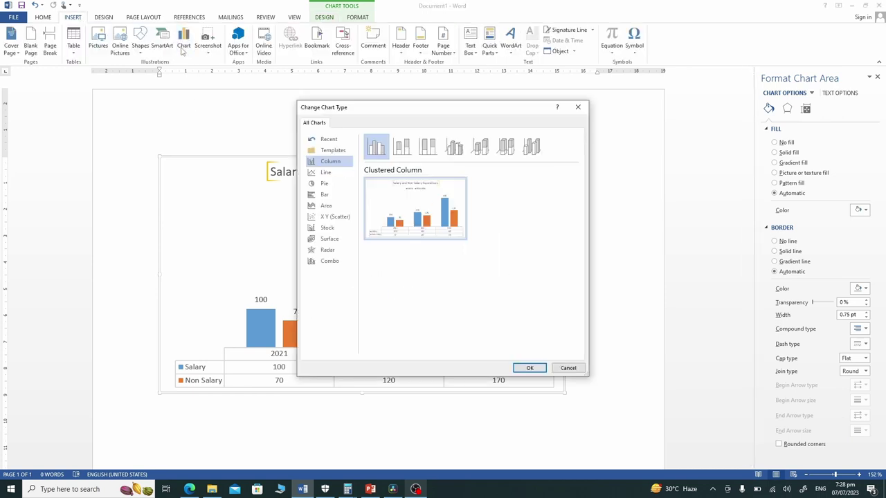
left_click(324, 196)
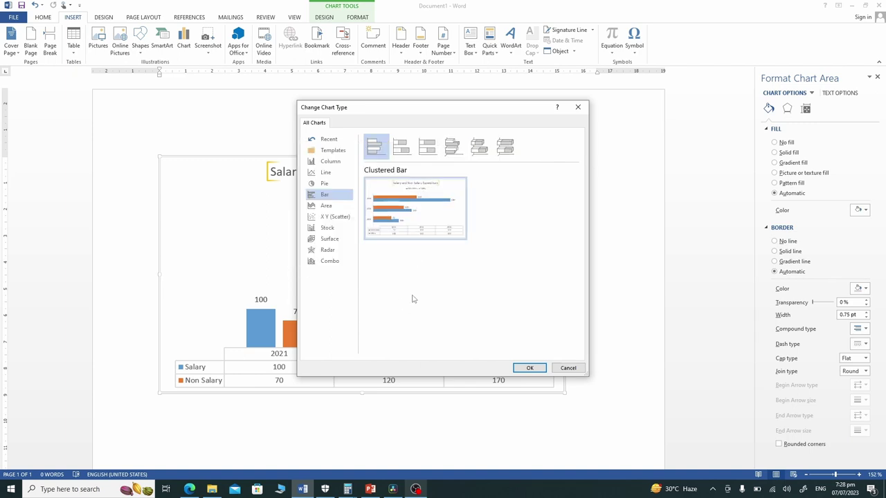
mouse_move(374, 146)
left_click(530, 369)
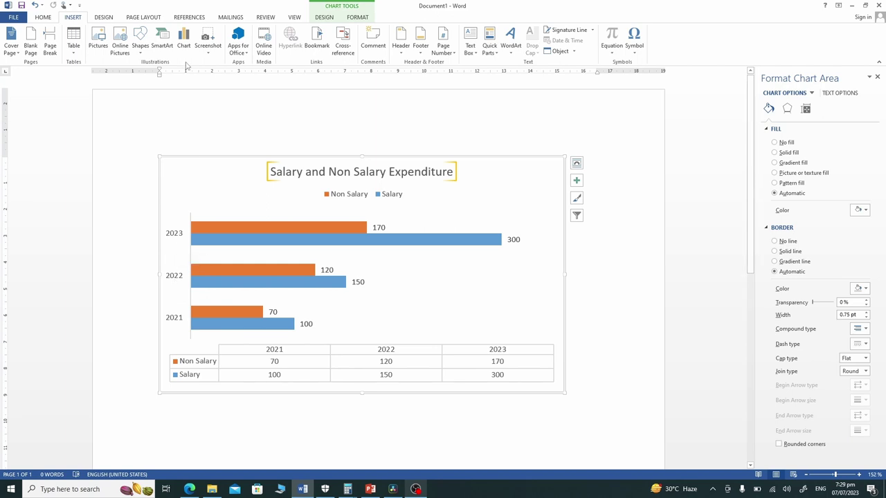
Switch the chart to stacked bar, then to 3-D 100% Stacked Bar
left_click(183, 41)
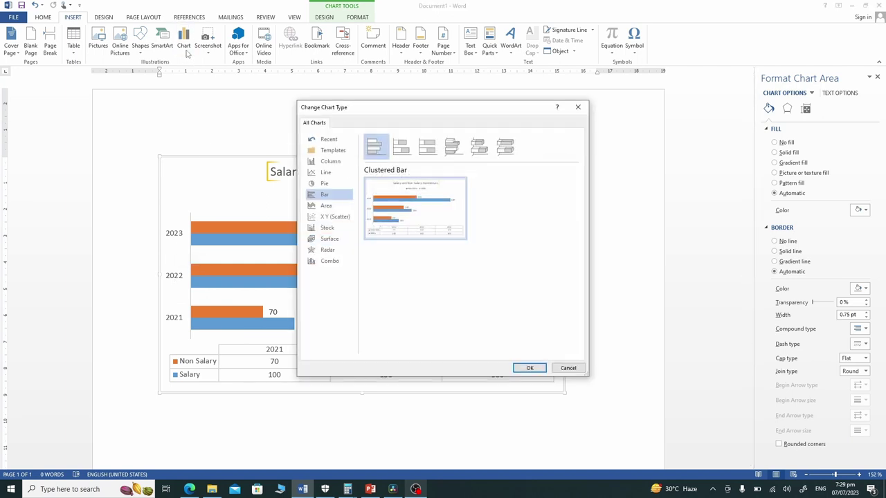
left_click(408, 157)
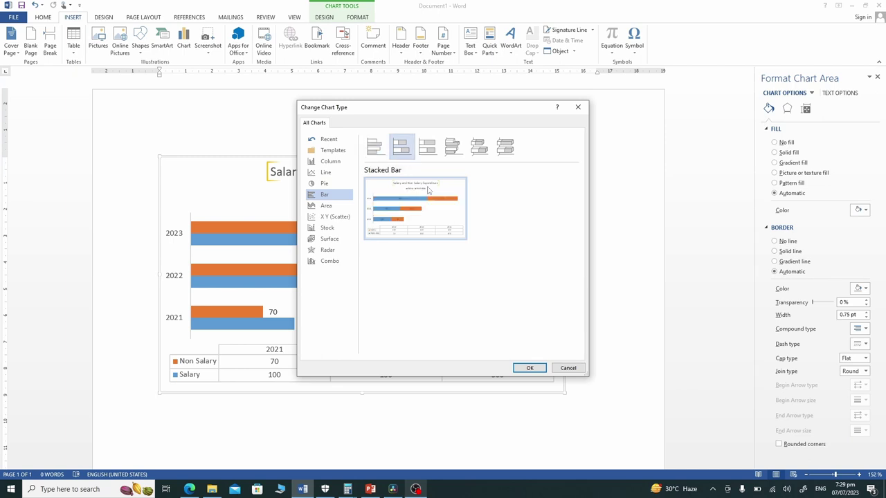
left_click(529, 371)
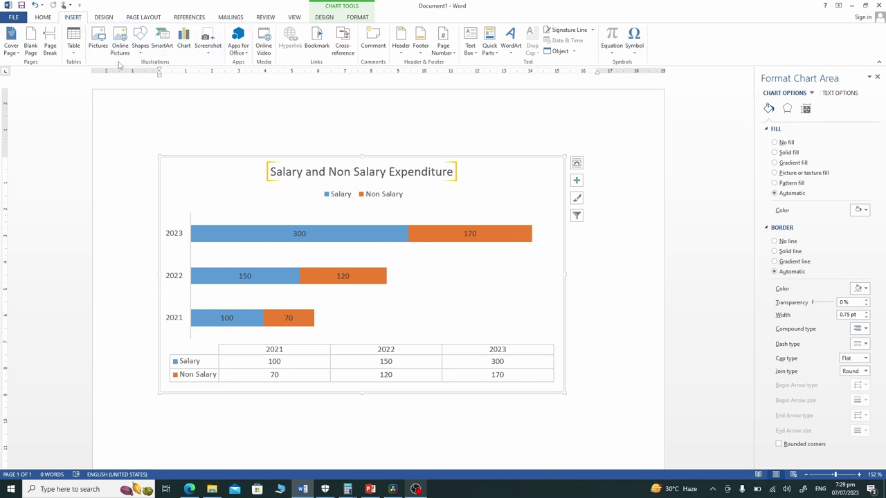
left_click(183, 48)
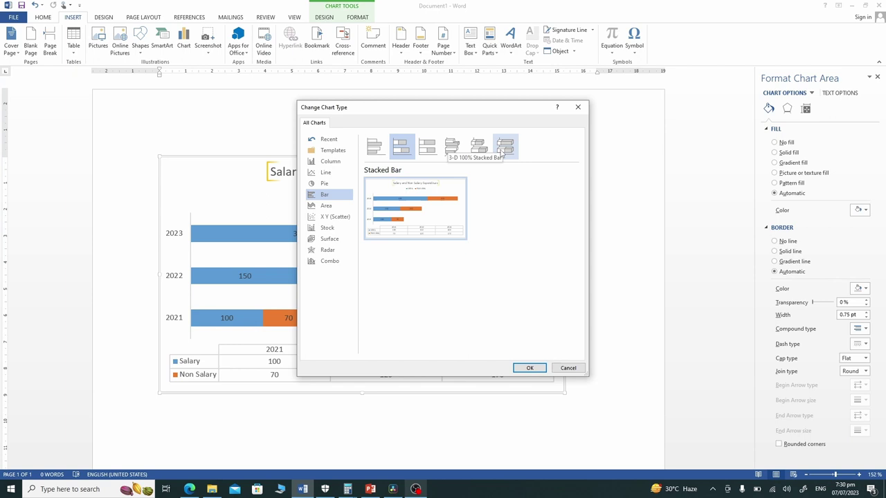
left_click(502, 152)
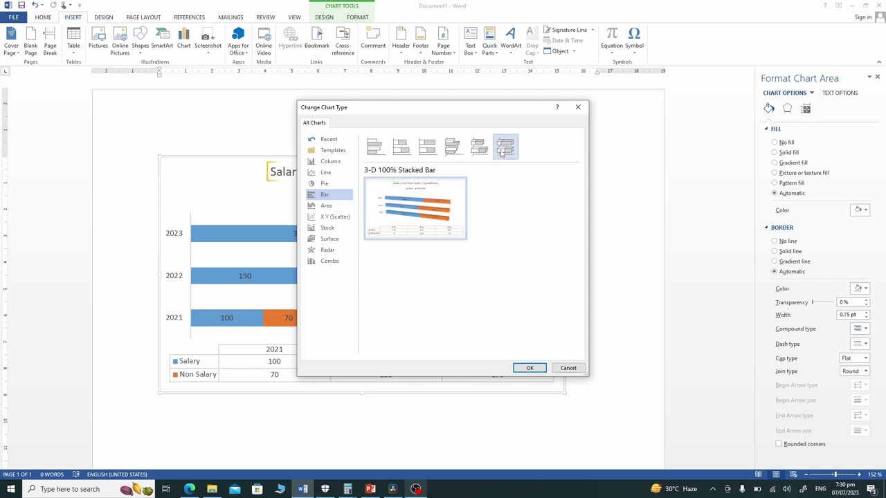
left_click(529, 368)
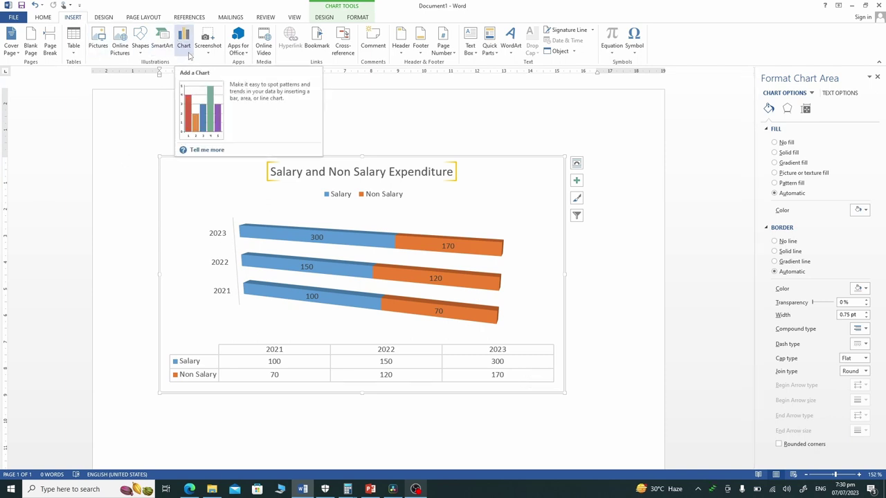
Change the bar chart to the 3-D Column type and deselect it
left_click(185, 47)
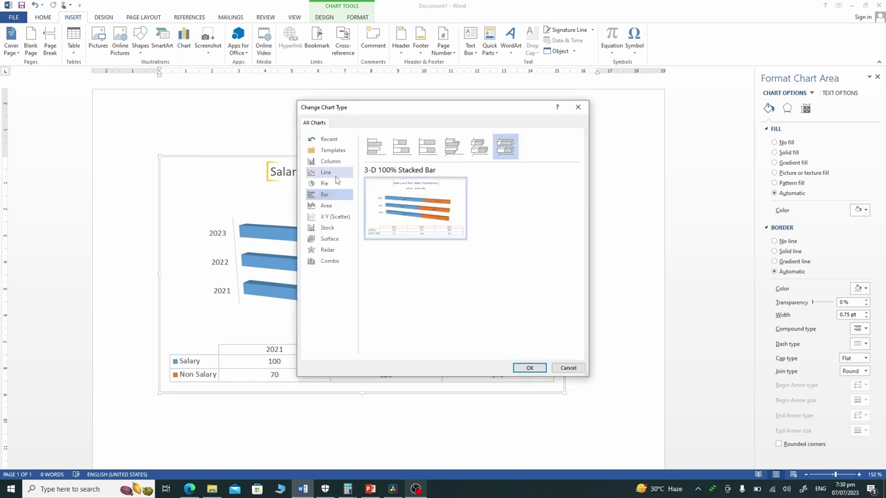
left_click(332, 164)
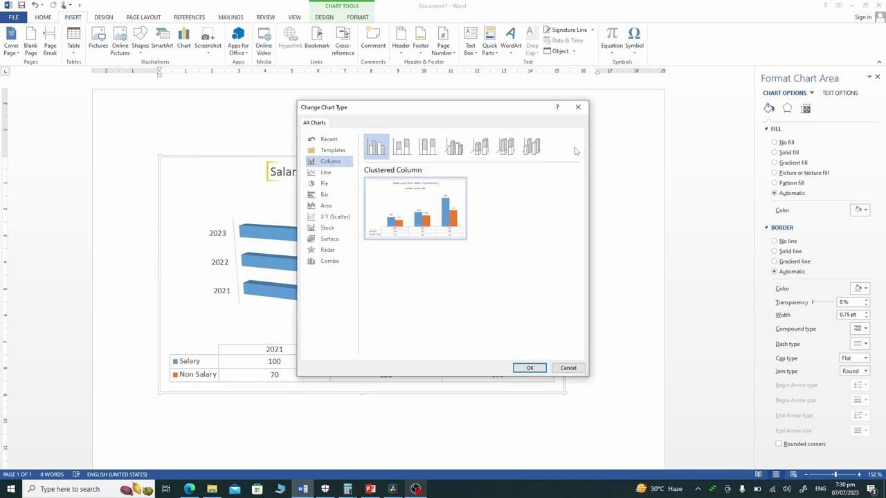
left_click(539, 159)
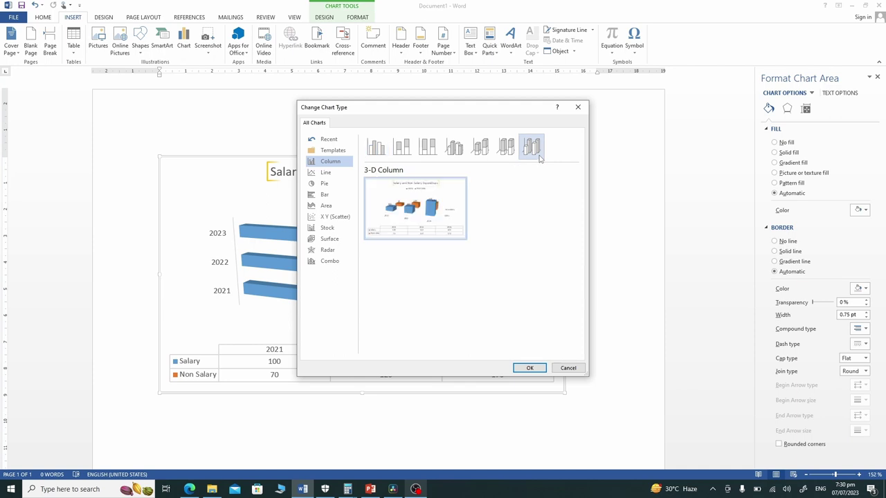
left_click(530, 368)
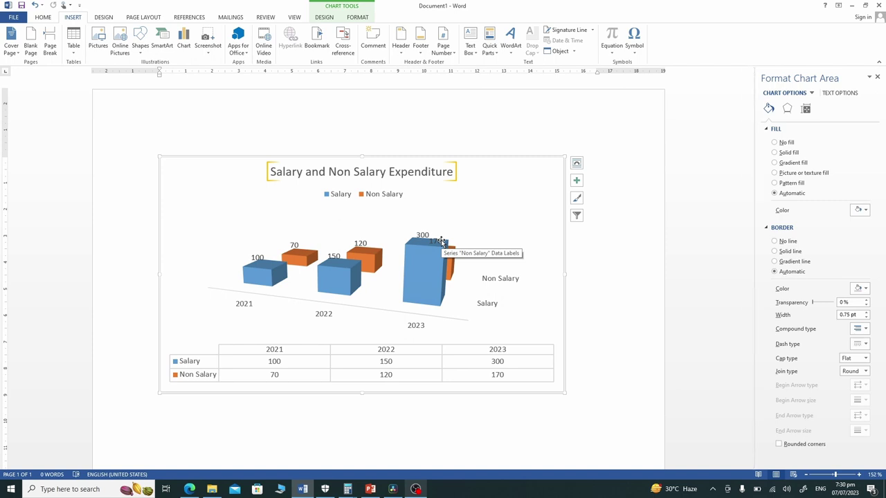
left_click(584, 347)
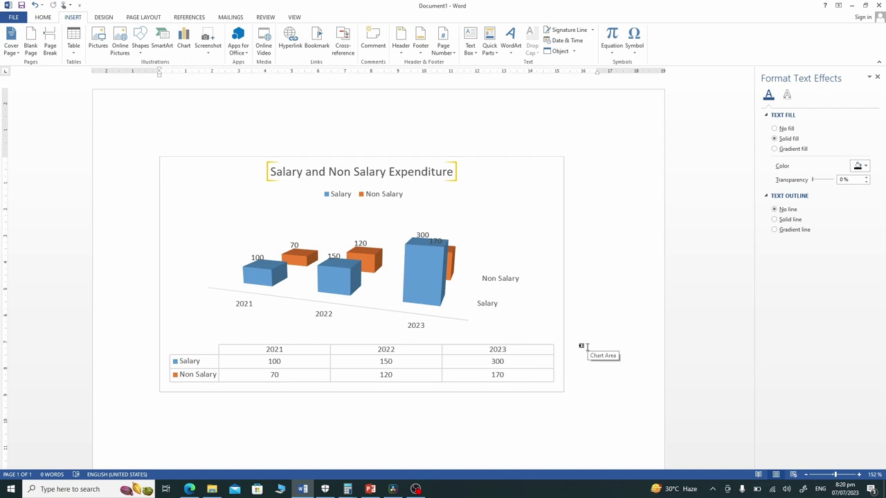
Open the chart's data sheet with Edit Data
left_click(563, 299)
right_click(563, 299)
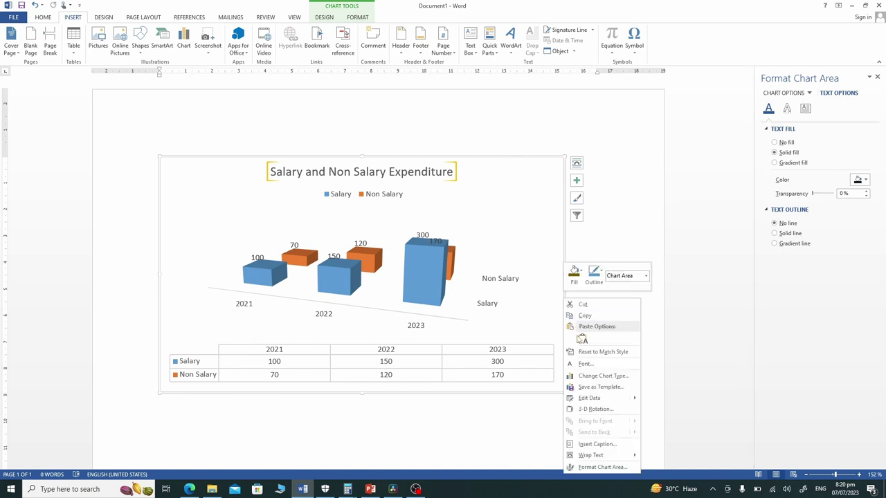
left_click(595, 400)
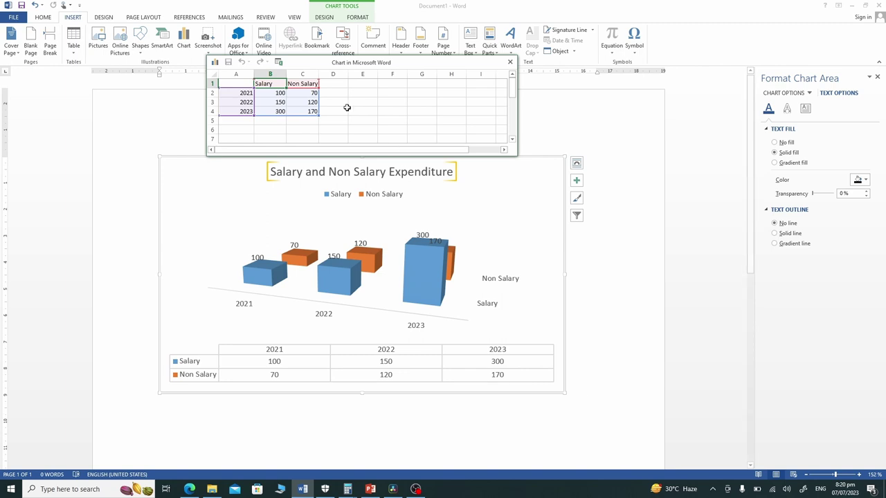
Enter the Unforseen header in D1 and values 10, 12, 15 in D2:D4
left_click(332, 83)
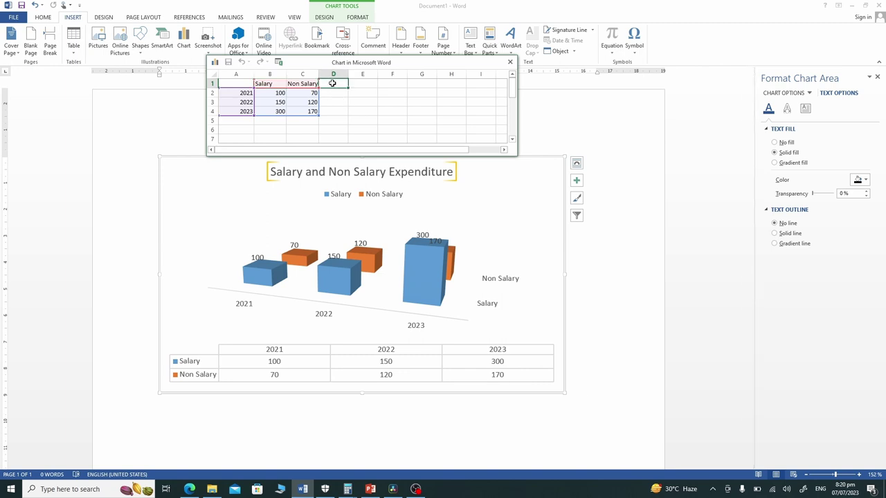
type("Un")
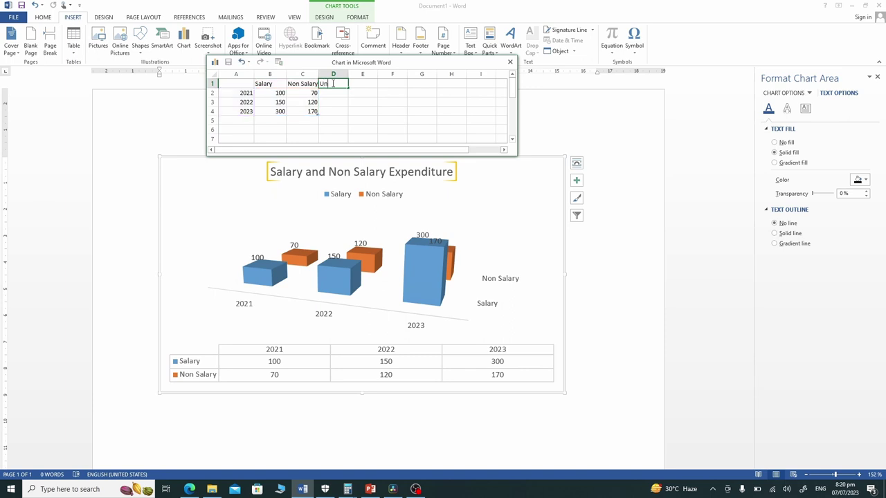
type("forseen")
key("Return")
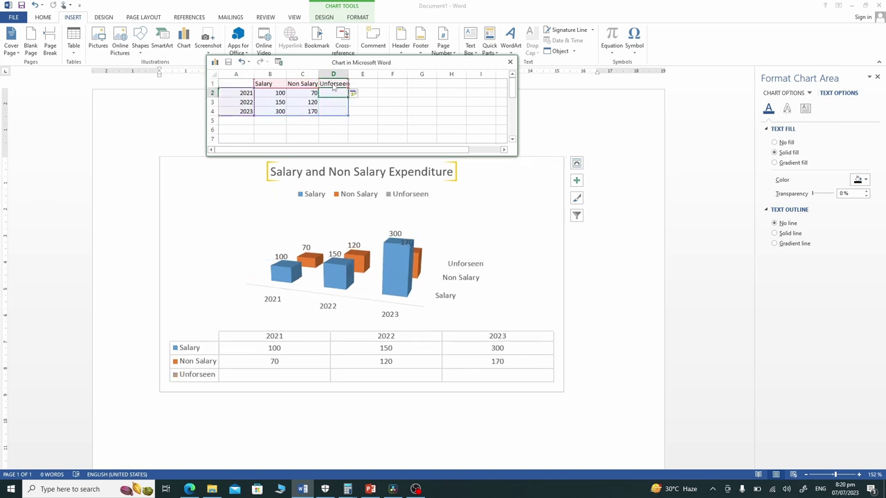
type("10")
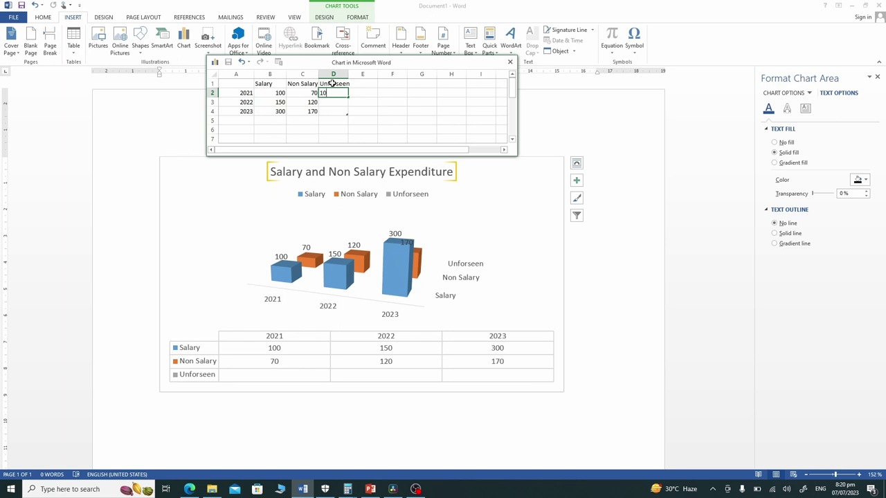
key("Return")
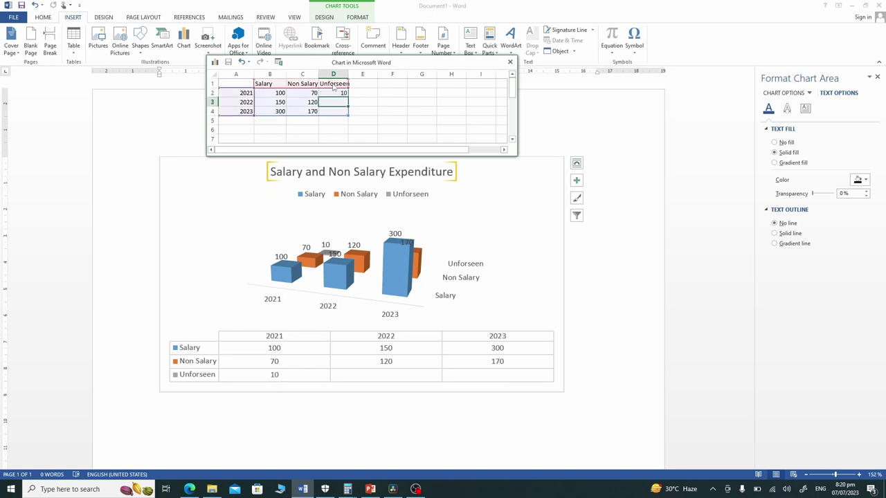
type("12")
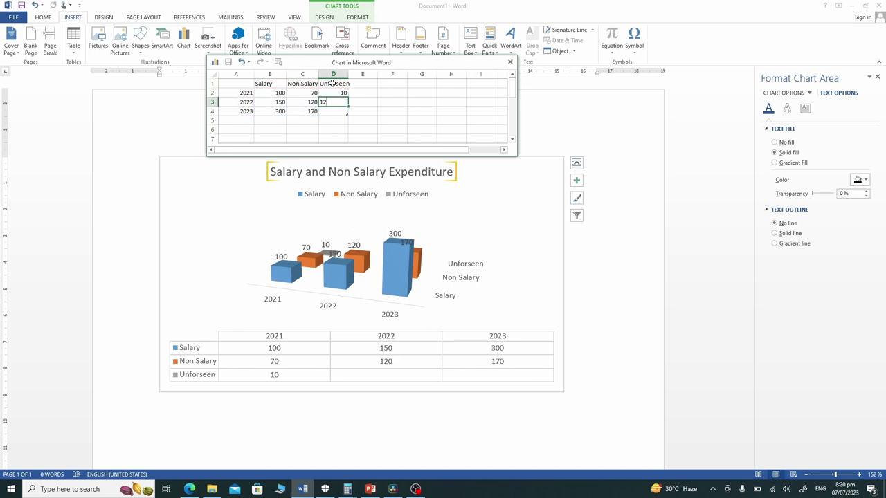
key("Return")
type("15")
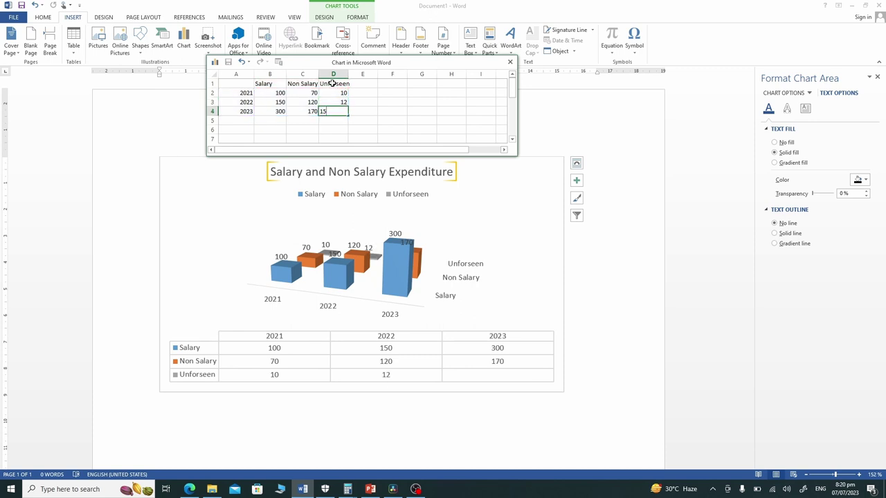
key("Return")
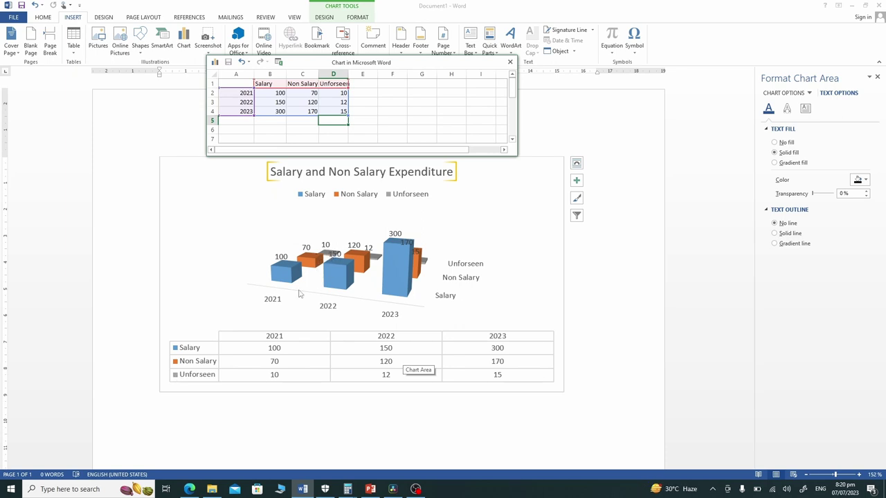
Fill row 5 with 2024, 350, 200 and 18, then close the data sheet
left_click(237, 121)
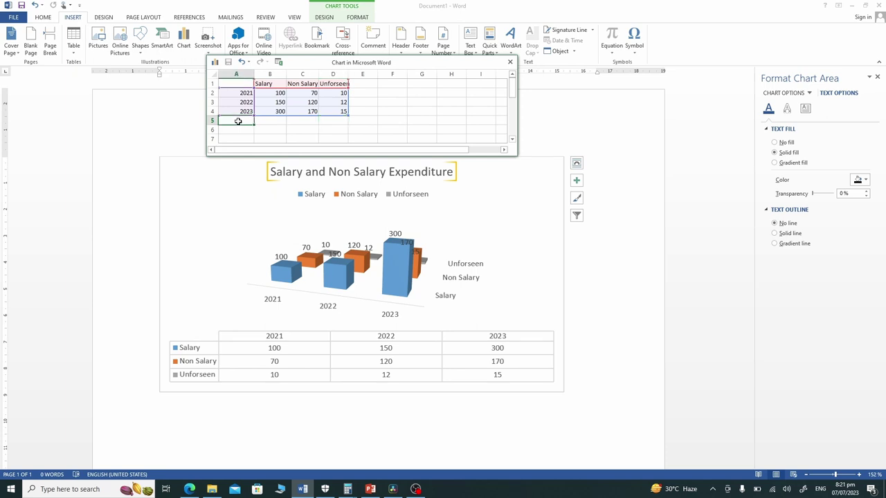
type("20")
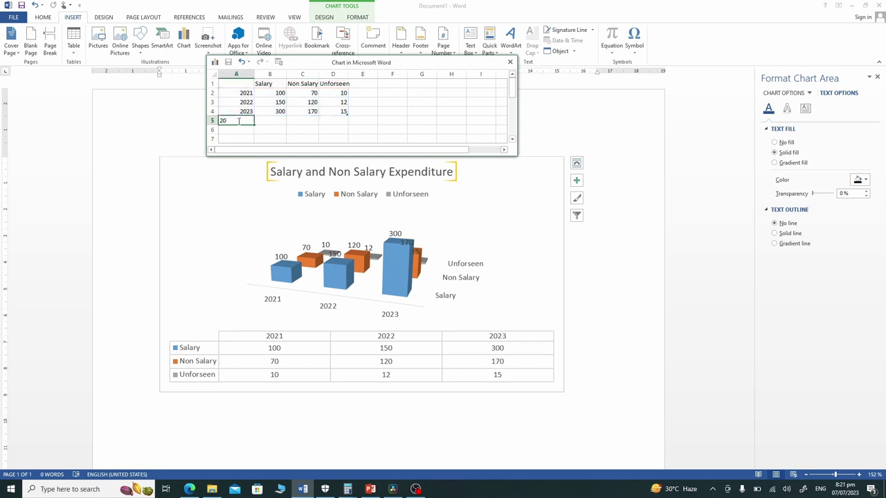
type("24")
key("Tab")
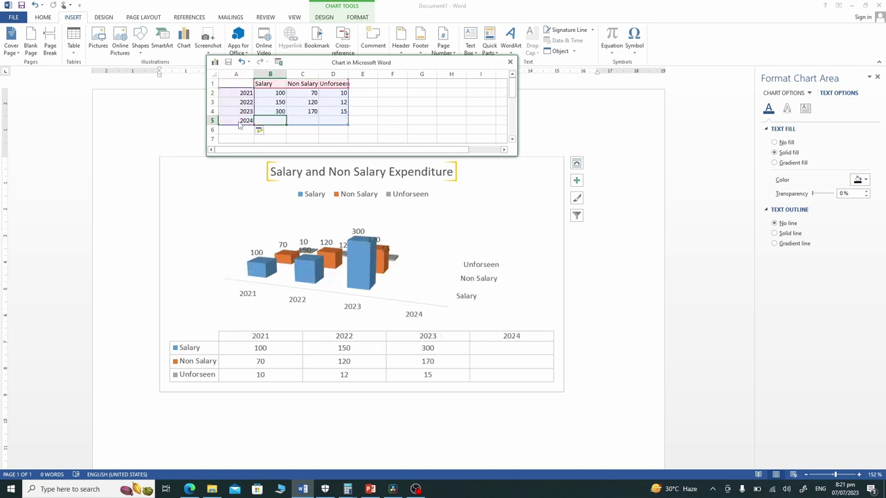
type("350")
key("Tab")
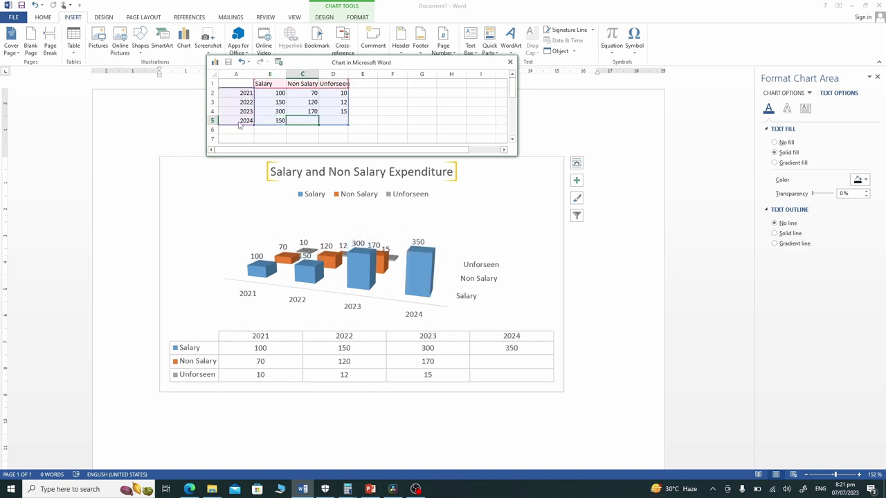
type("200")
key("Tab")
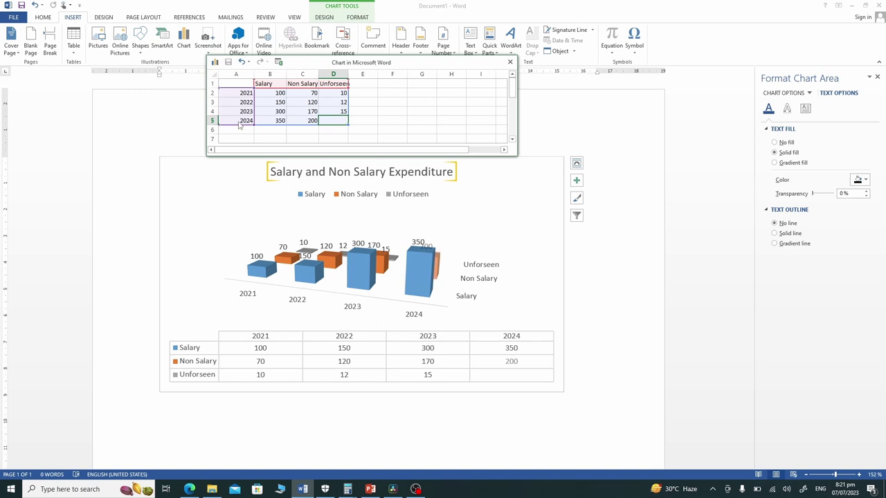
type("18")
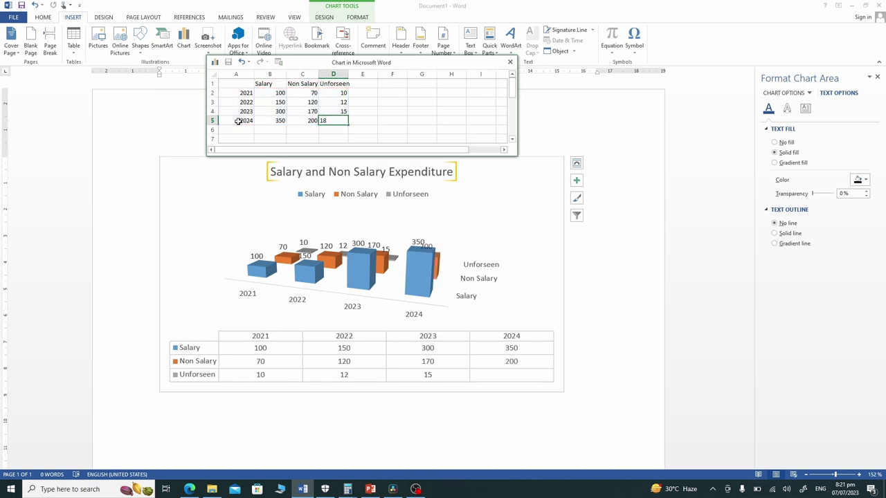
key("Return")
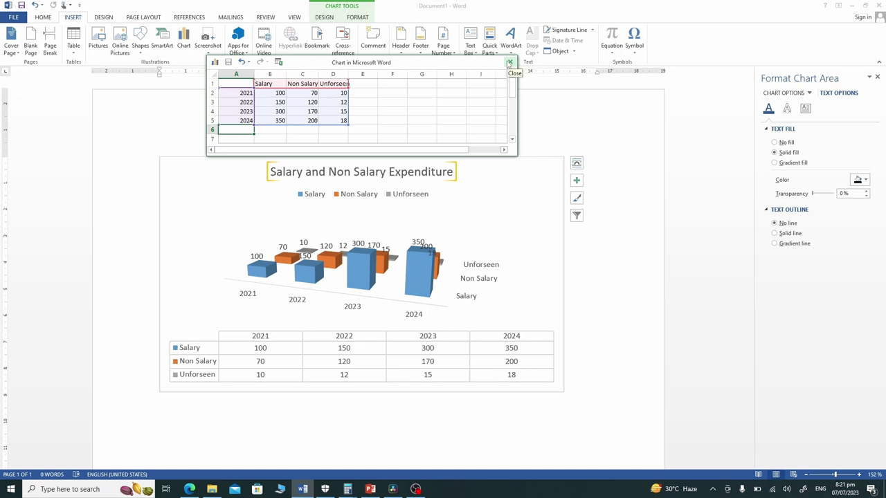
left_click(509, 64)
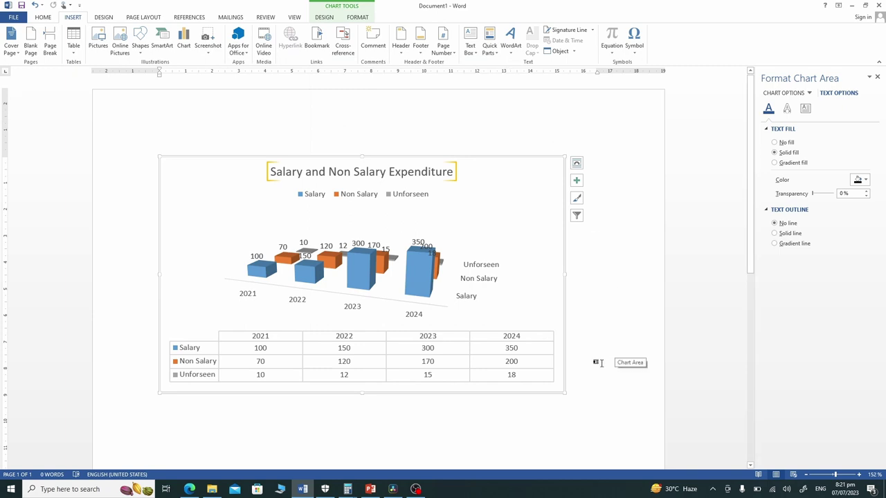